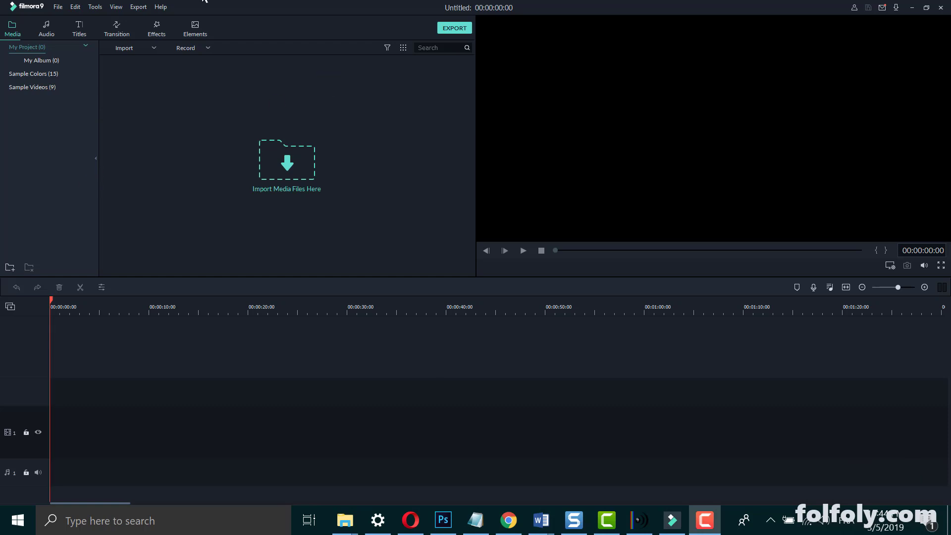
Step: Check the resolution and frame rate in the project settings
left_click(57, 8)
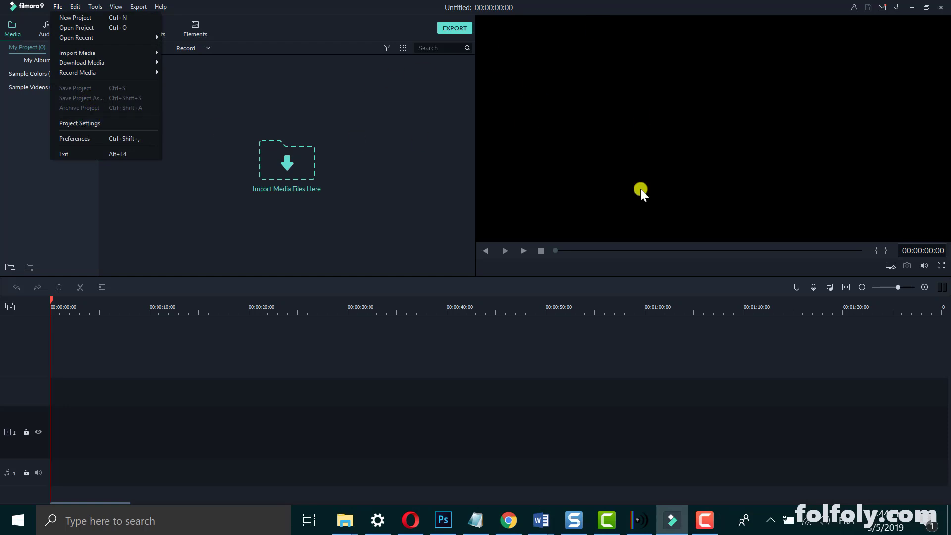
left_click(93, 125)
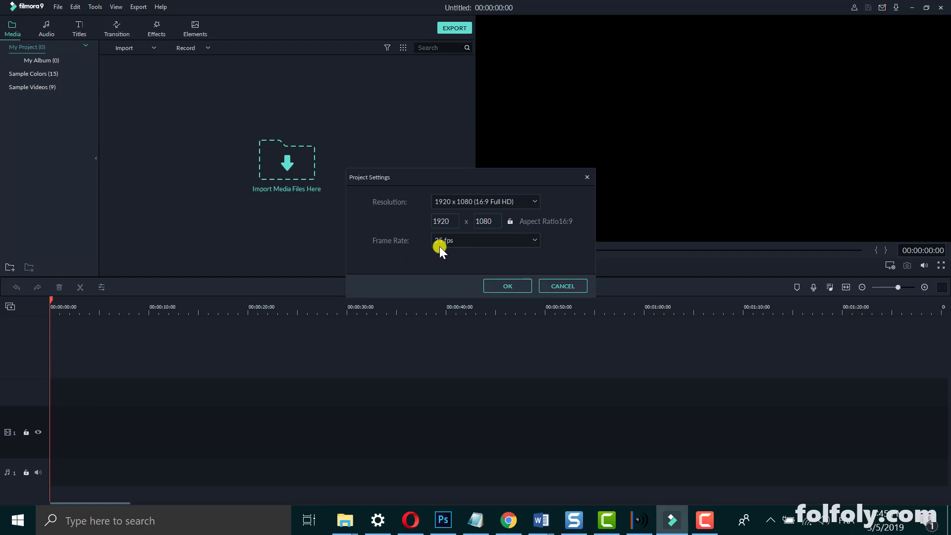
left_click(503, 287)
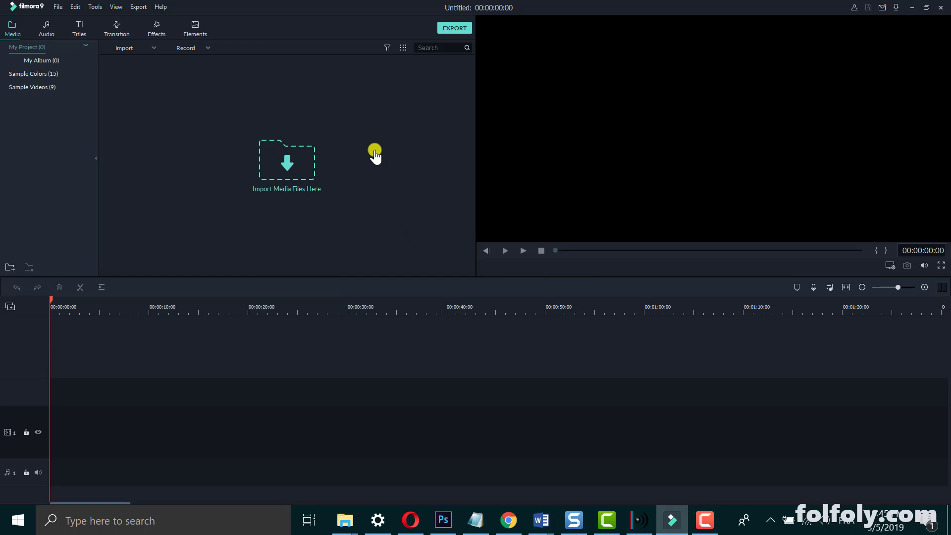
Step: Import the video IMG_3635.MOV from the chroma key folder into the project media
left_click(292, 165)
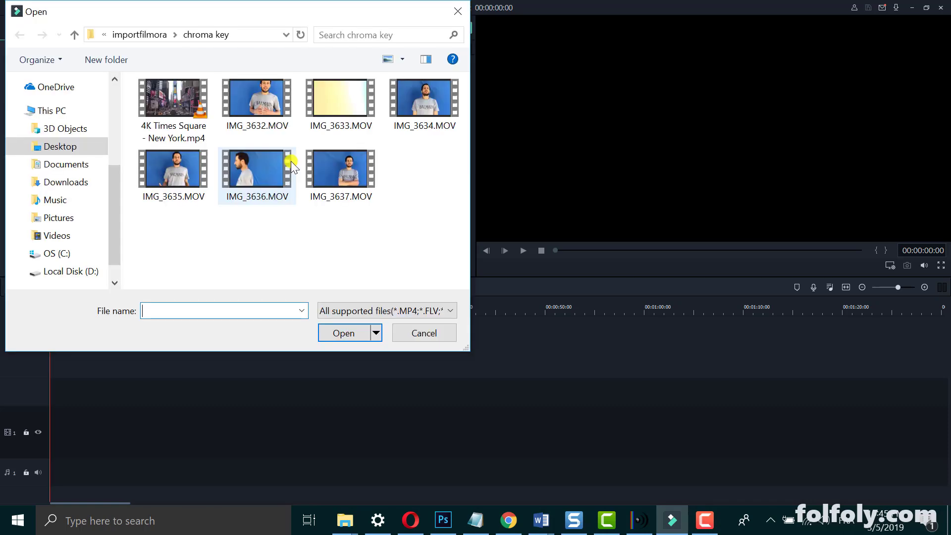
left_click(154, 178)
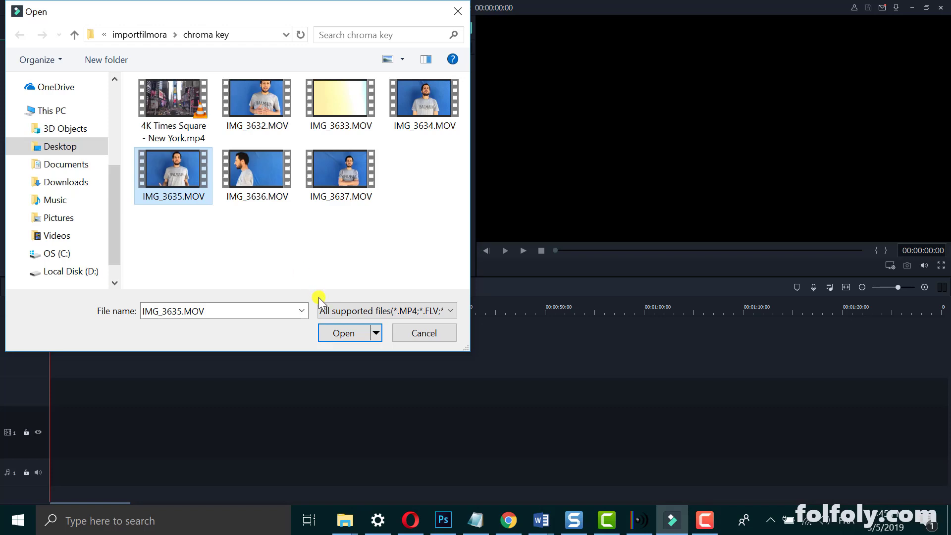
left_click(341, 329)
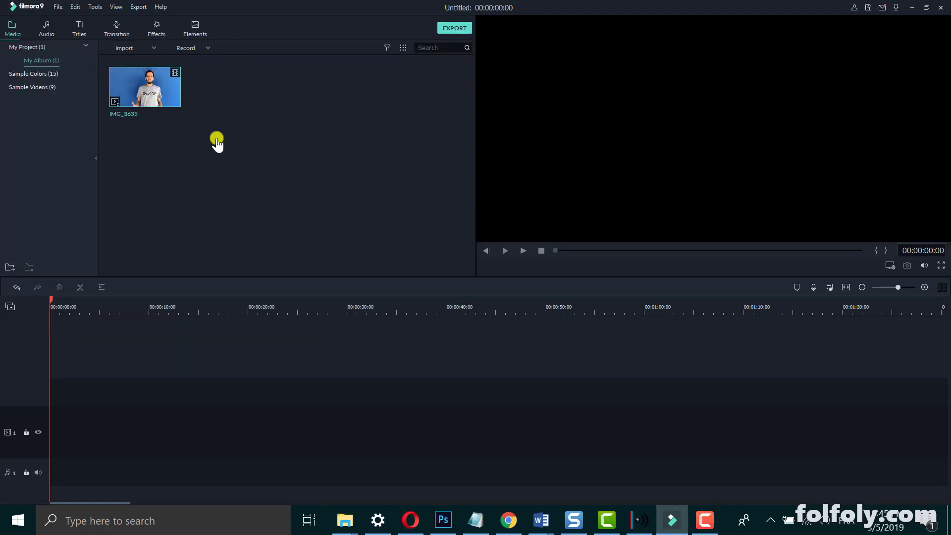
Step: Preview the IMG_3635 clip and place it at the start of video track 1, dismissing the offer to match project settings
double_click(161, 89)
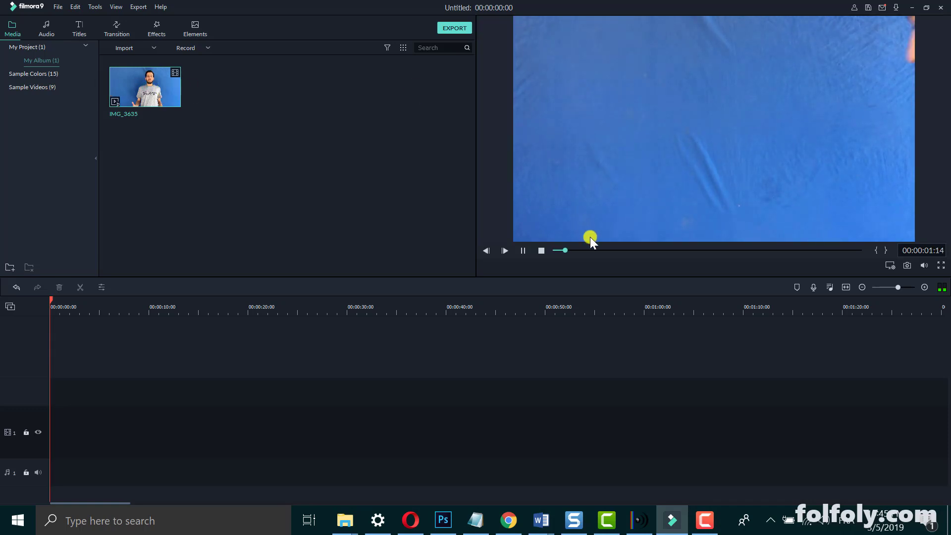
left_click(599, 250)
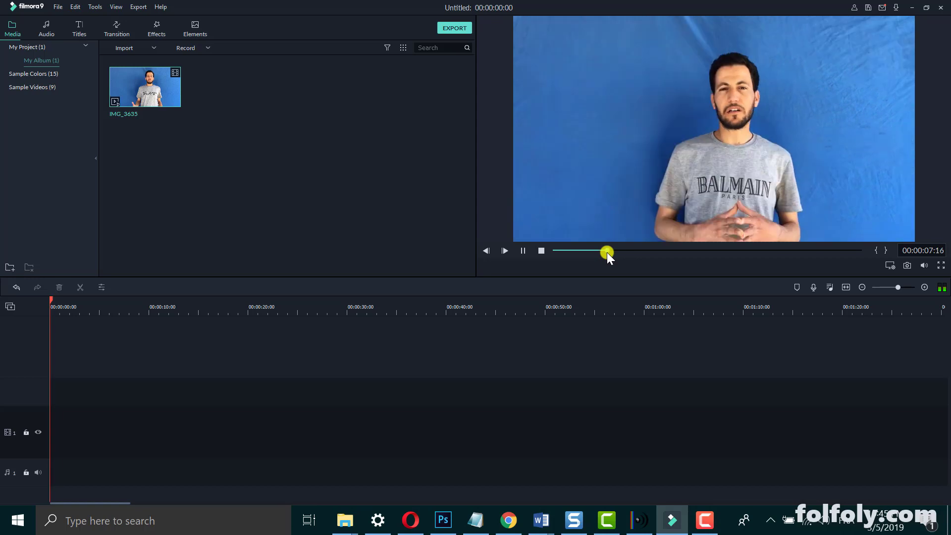
left_click(524, 253)
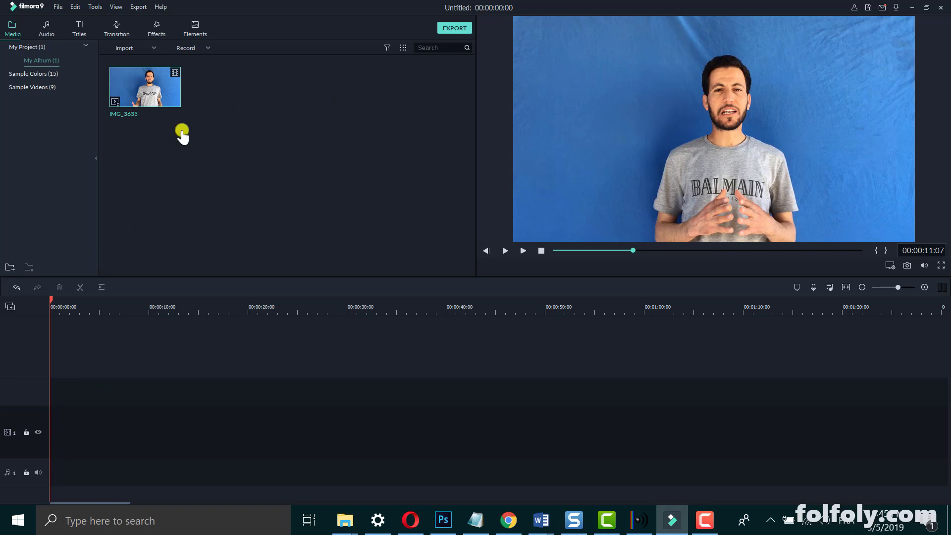
left_click_drag(157, 83, 46, 430)
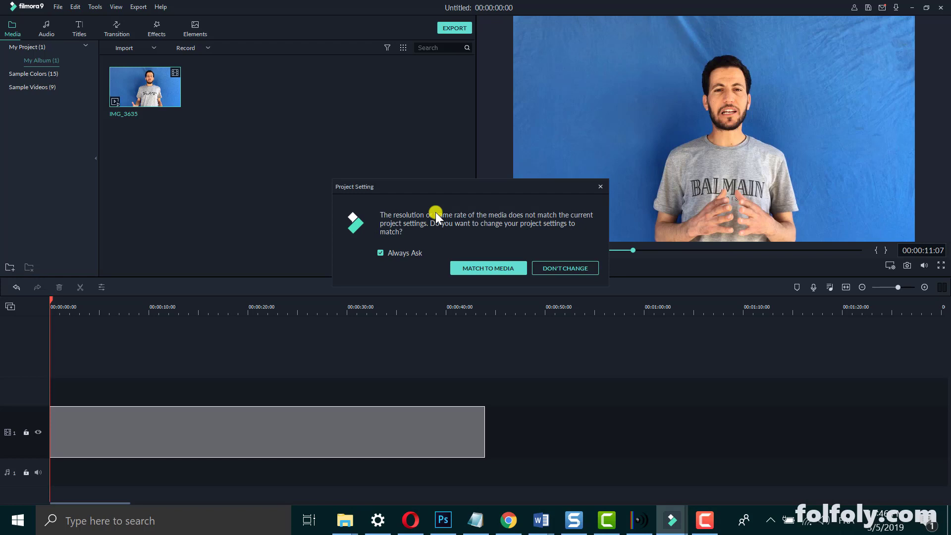
left_click(600, 188)
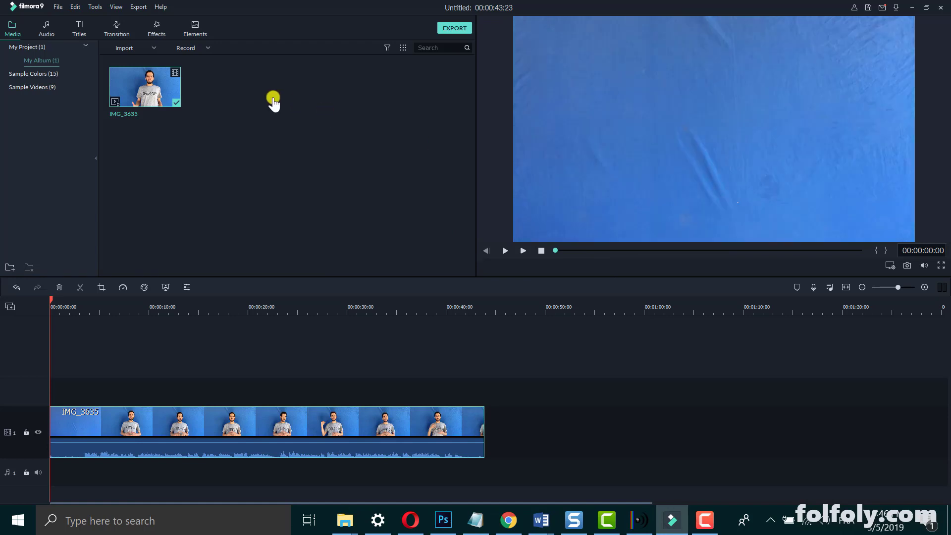
Step: Examine the IMG_3635 clip's properties for its resolution and frame rate, leaving its name as is
right_click(129, 87)
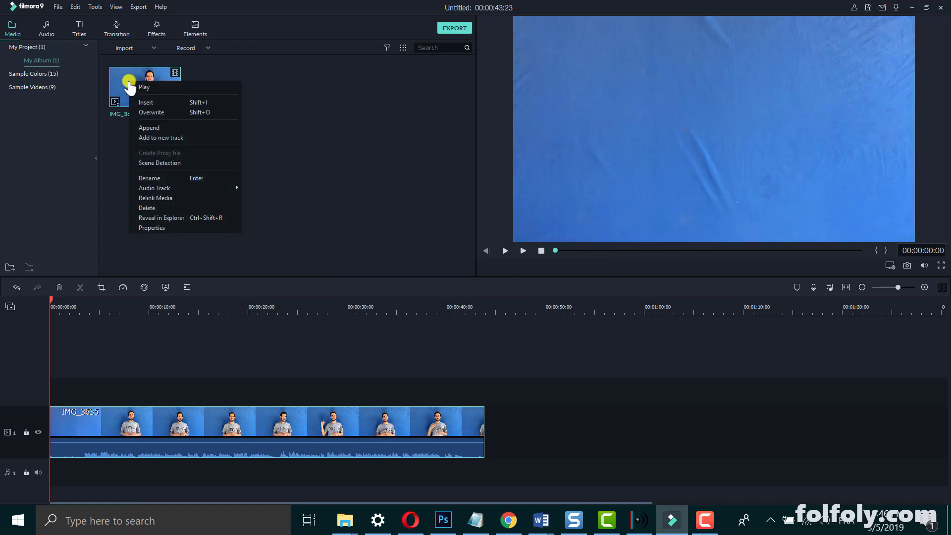
left_click(160, 227)
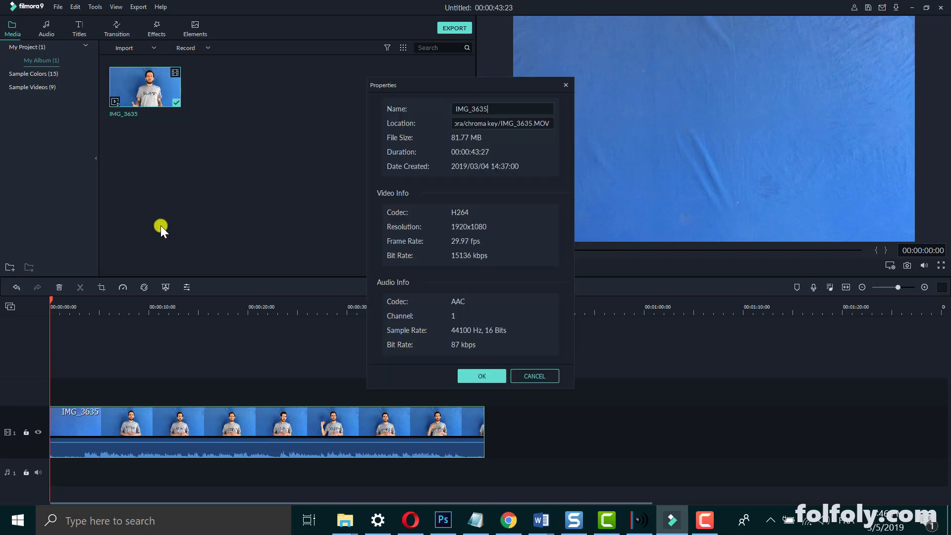
left_click(478, 105)
left_click(497, 108)
left_click(530, 374)
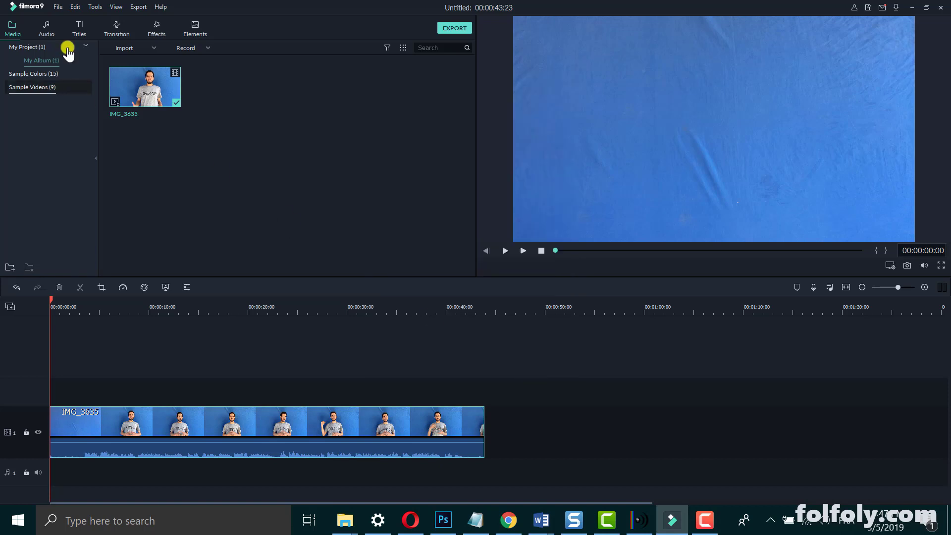
Step: Review the project's resolution and frame rate for comparison with the clip, then cancel without changes
left_click(61, 6)
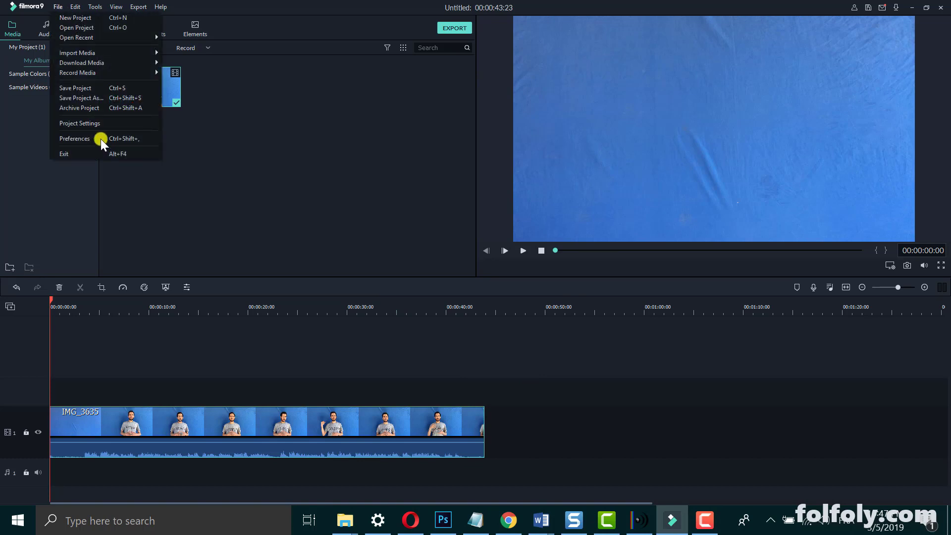
left_click(107, 122)
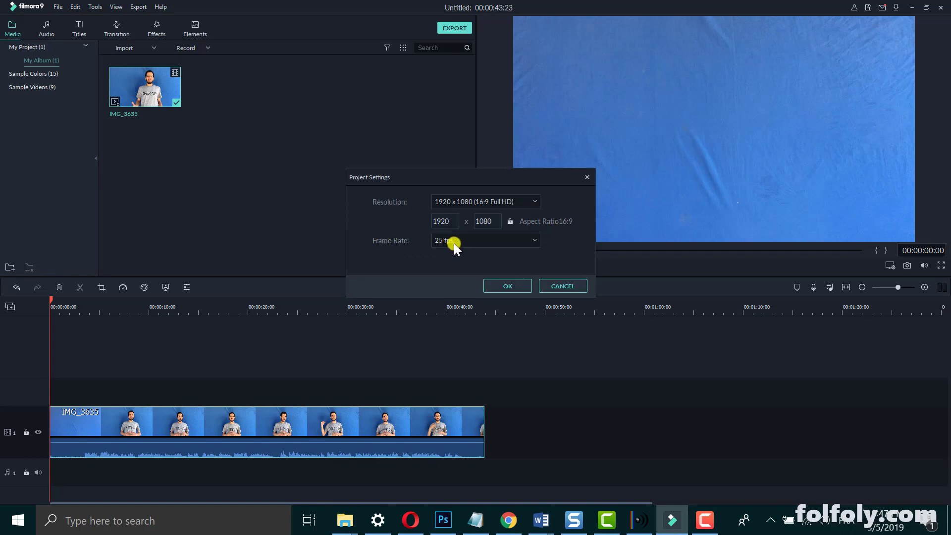
left_click(570, 286)
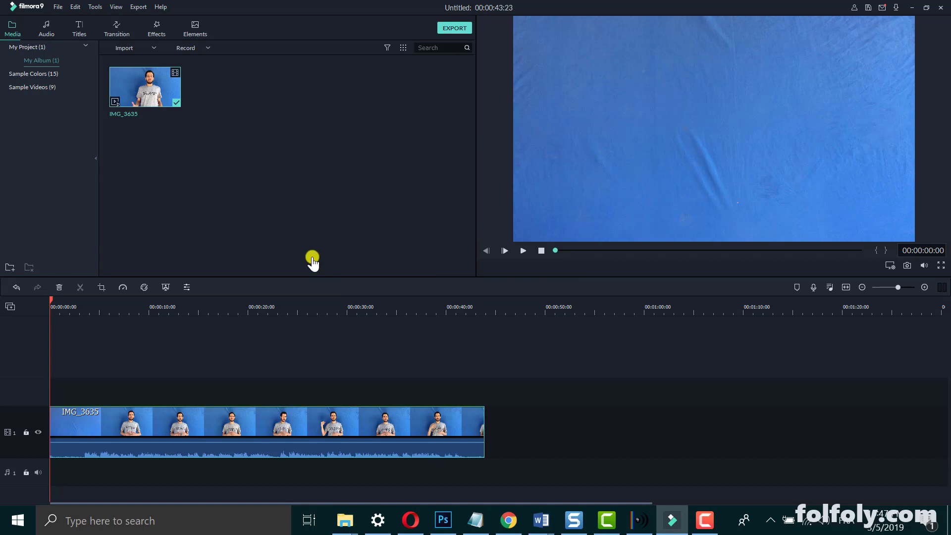
Step: Start a new project, discarding the changes to the current one
left_click(58, 7)
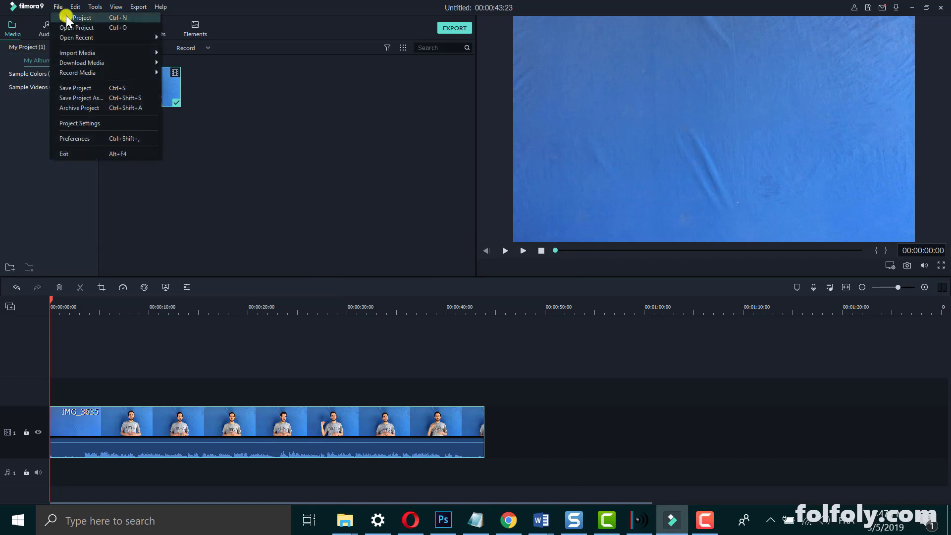
left_click(67, 16)
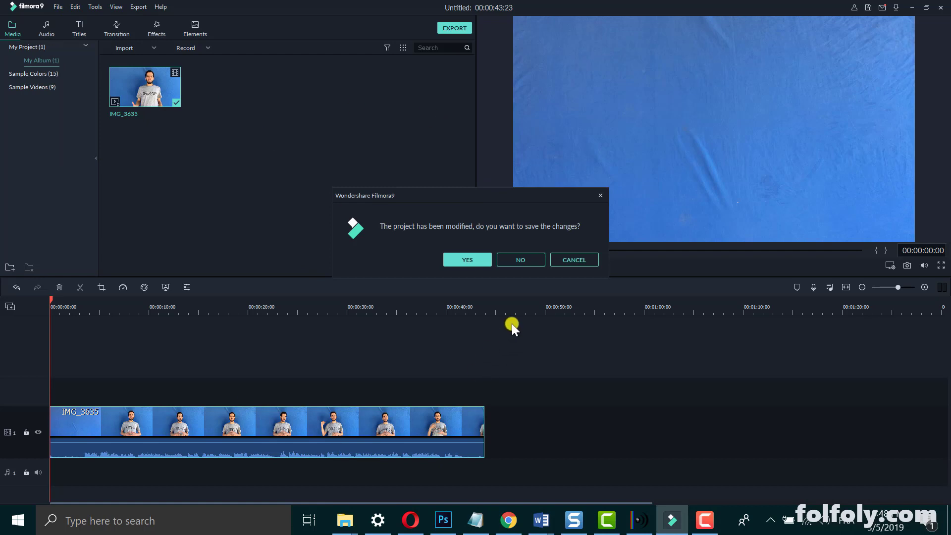
left_click(526, 260)
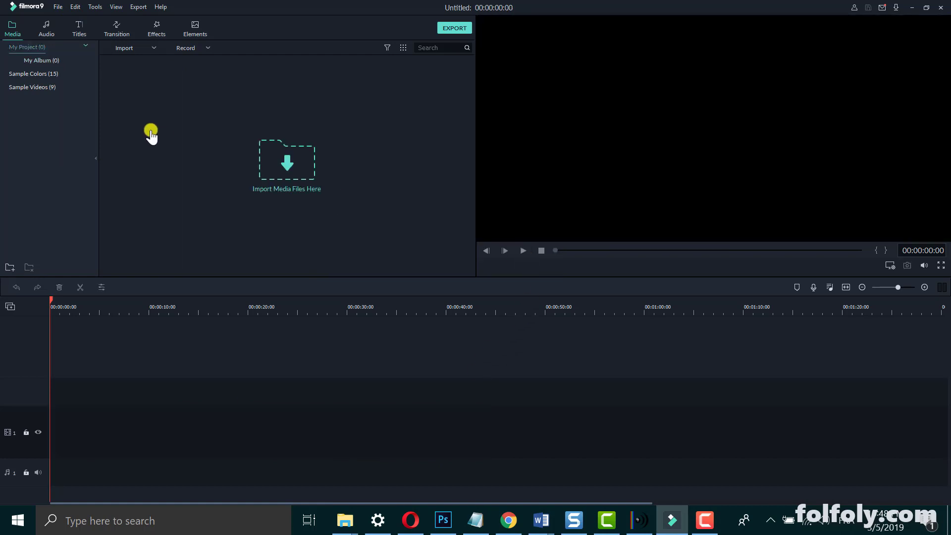
Step: Set the new project's frame rate to 29.97 fps in the project settings
left_click(59, 7)
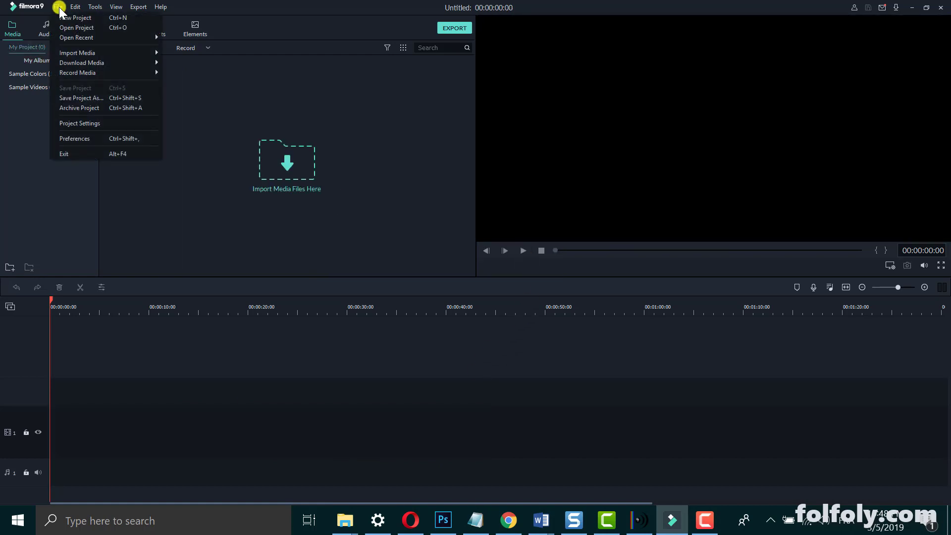
left_click(81, 122)
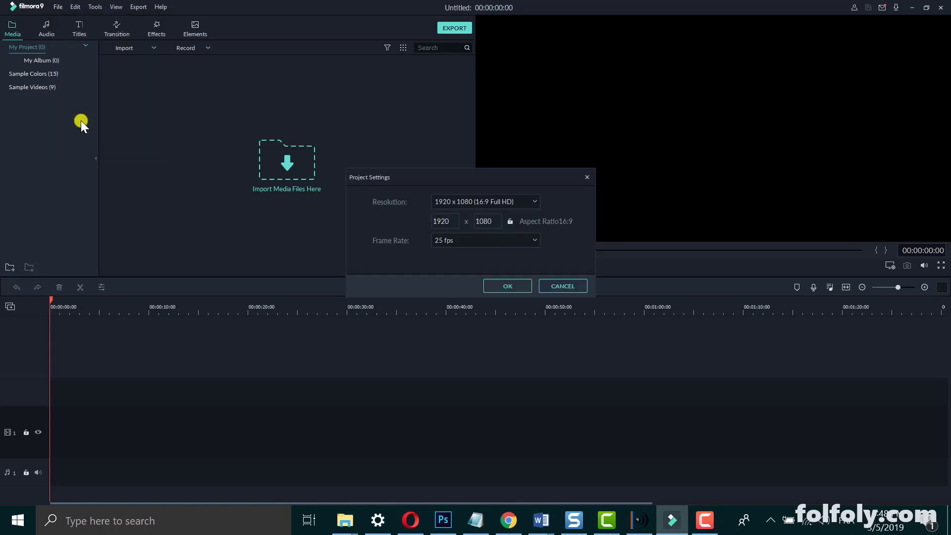
left_click(467, 240)
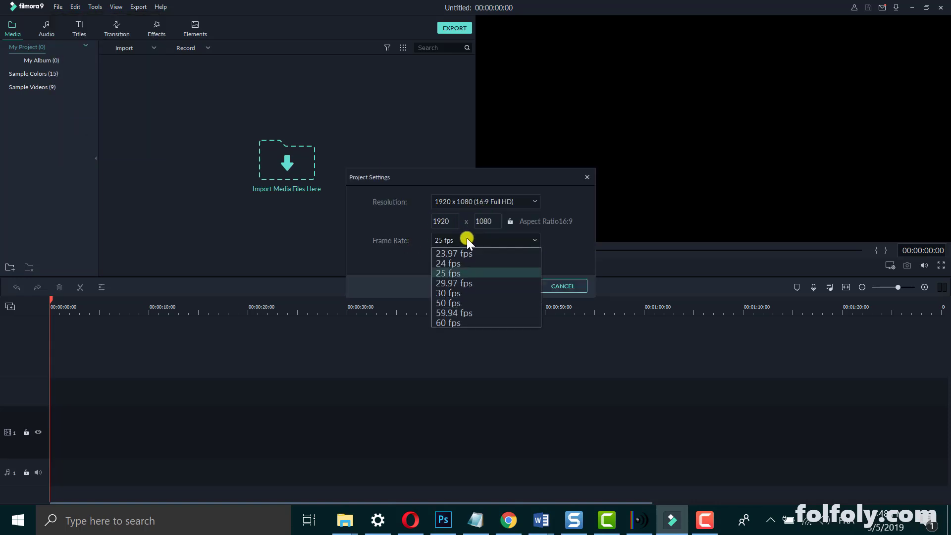
left_click(456, 284)
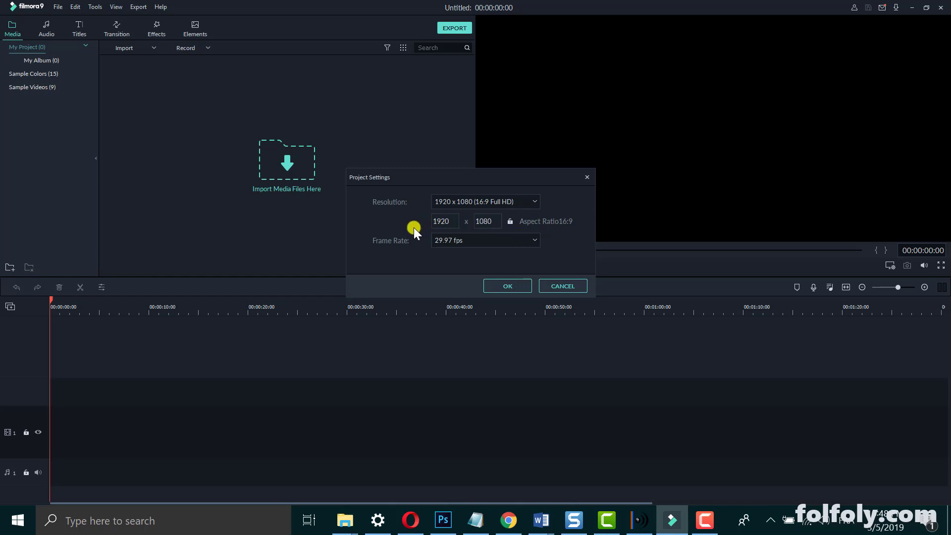
left_click(513, 283)
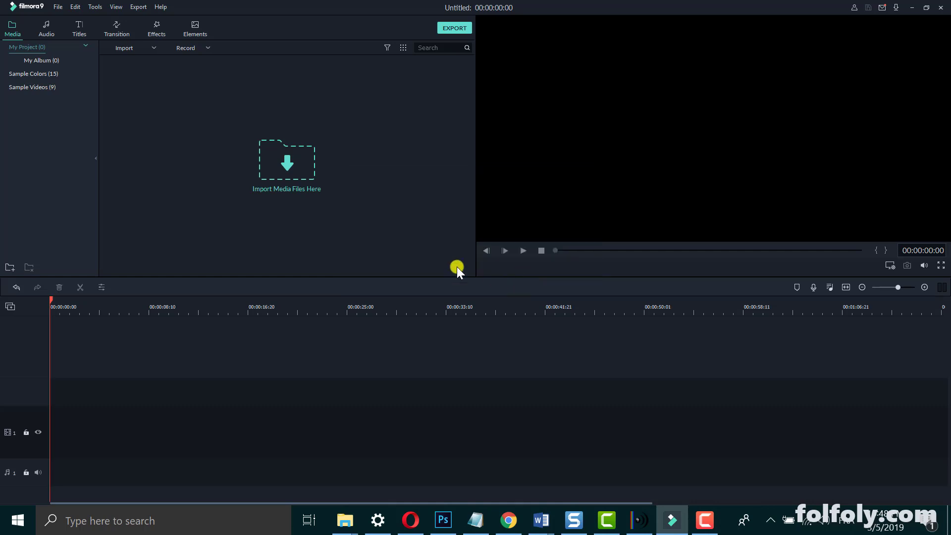
Step: Import IMG_3635.MOV from the chroma key folder and place it at the start of video track 1
left_click(294, 168)
left_click(187, 166)
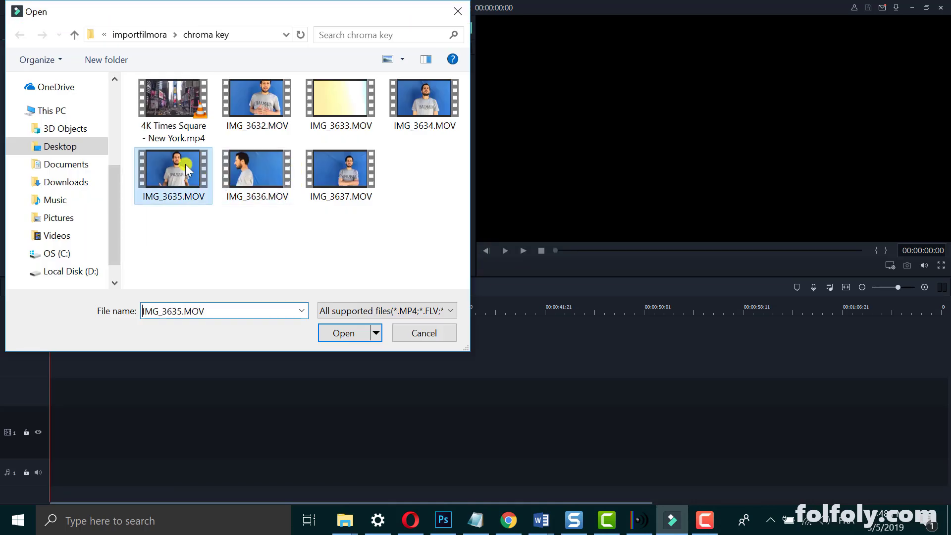
left_click(342, 332)
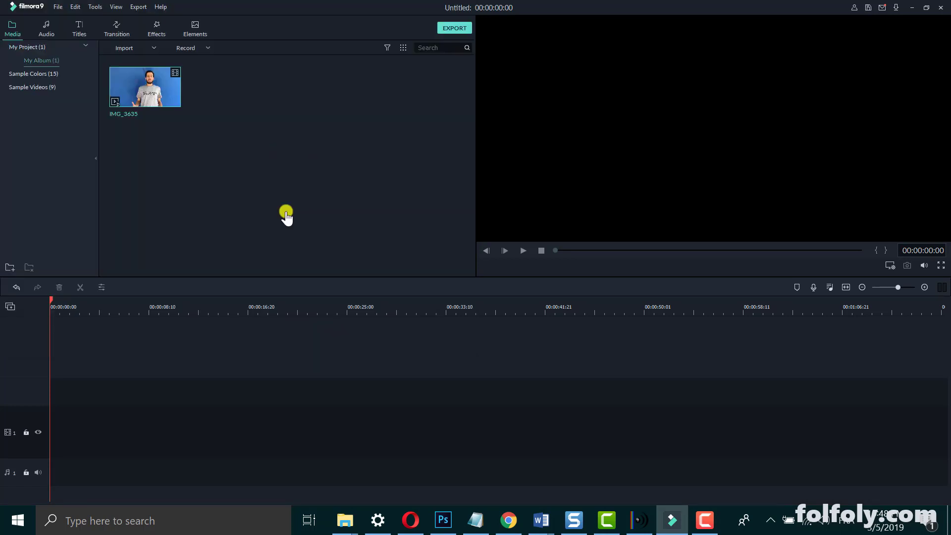
left_click_drag(114, 80, 31, 420)
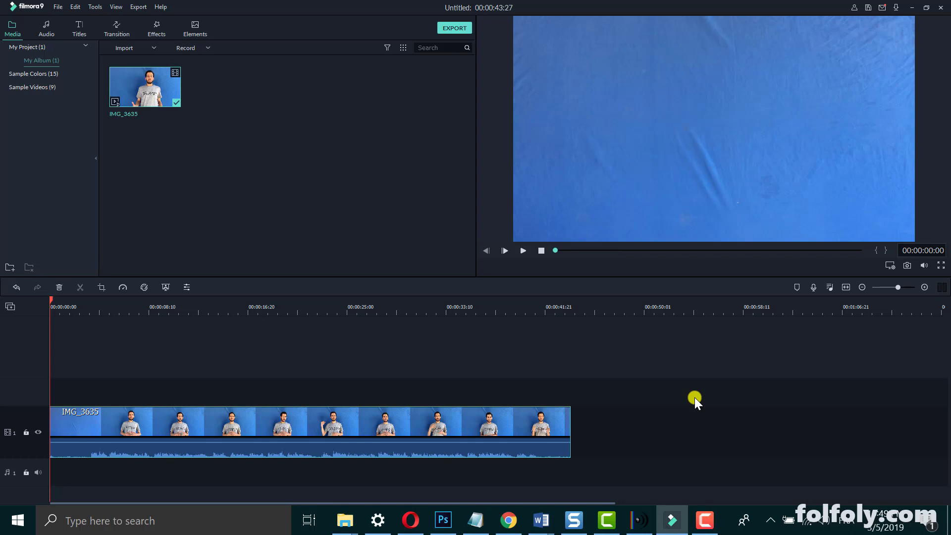
Step: Switch to MediaInfo and load IMG_3635.MOV to examine its technical details, including the video frame rate
left_click(642, 520)
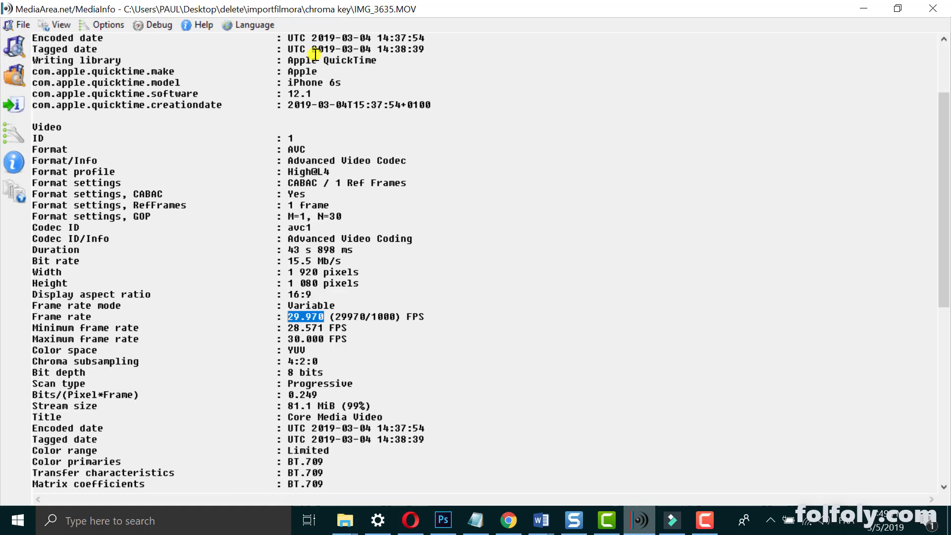
left_click(22, 22)
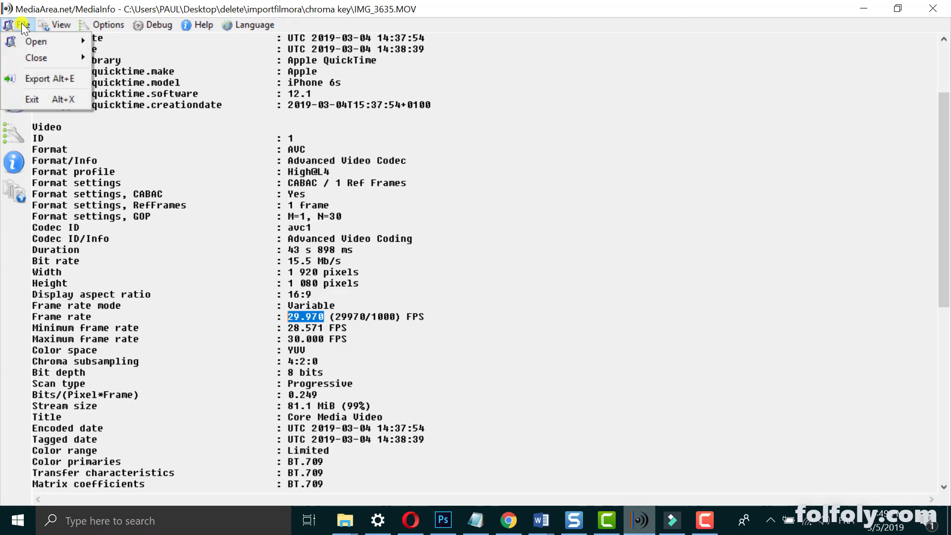
mouse_move(31, 38)
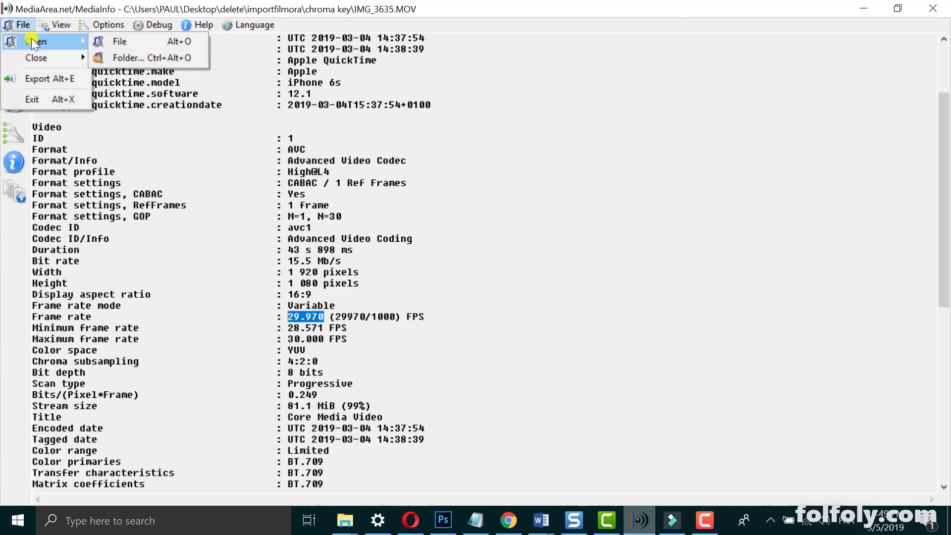
left_click(133, 45)
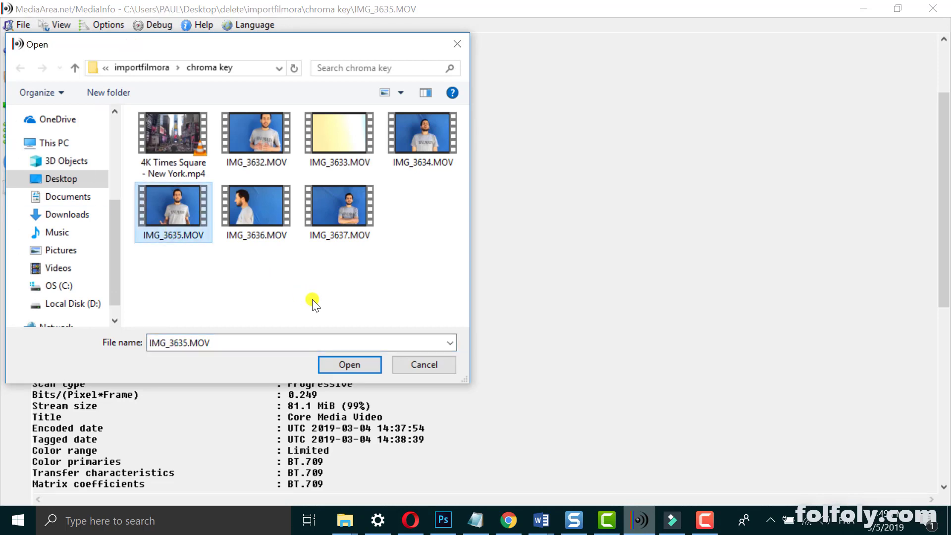
left_click(342, 364)
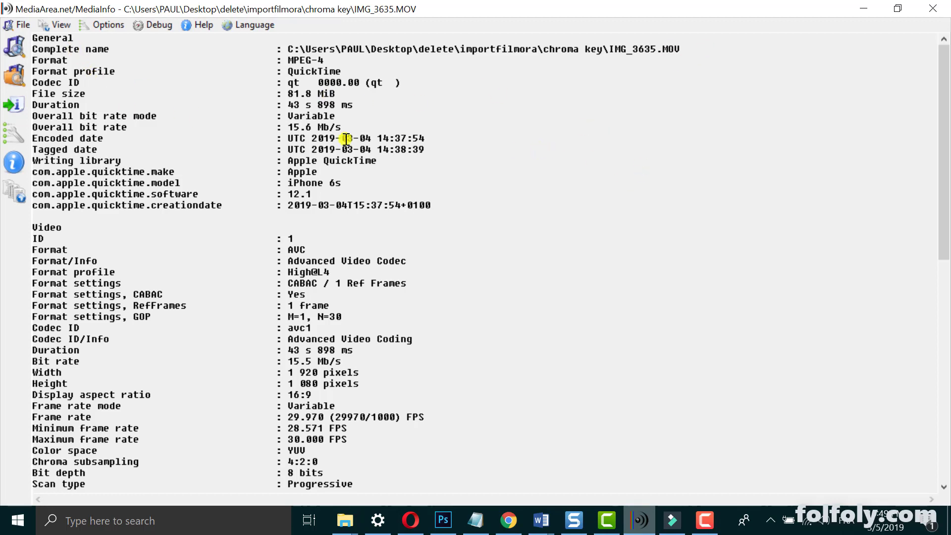
left_click(15, 49)
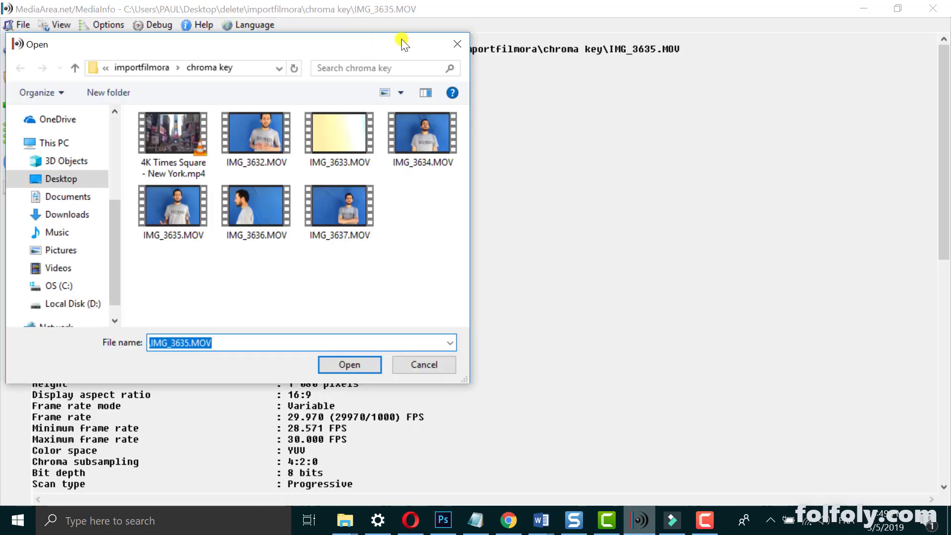
left_click(456, 45)
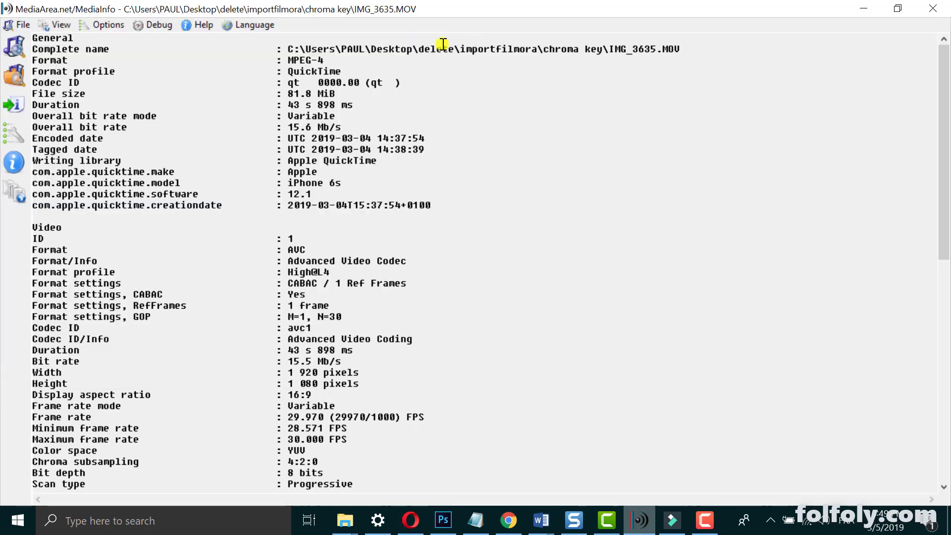
left_click(13, 108)
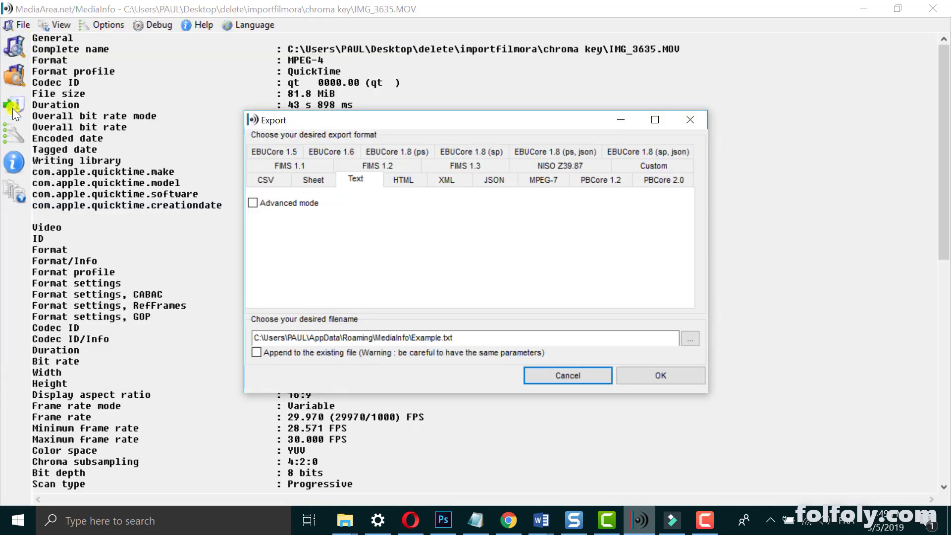
left_click(691, 120)
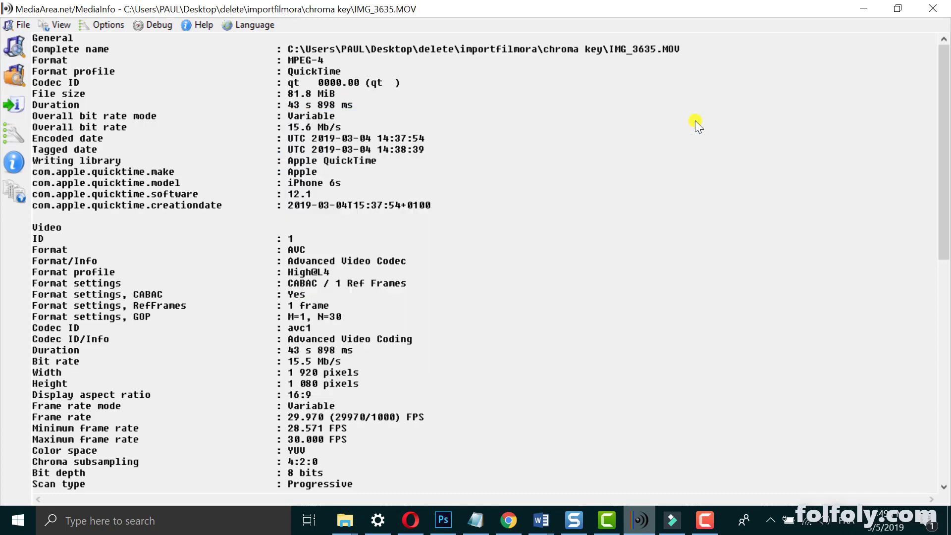
left_click(15, 162)
left_click(658, 26)
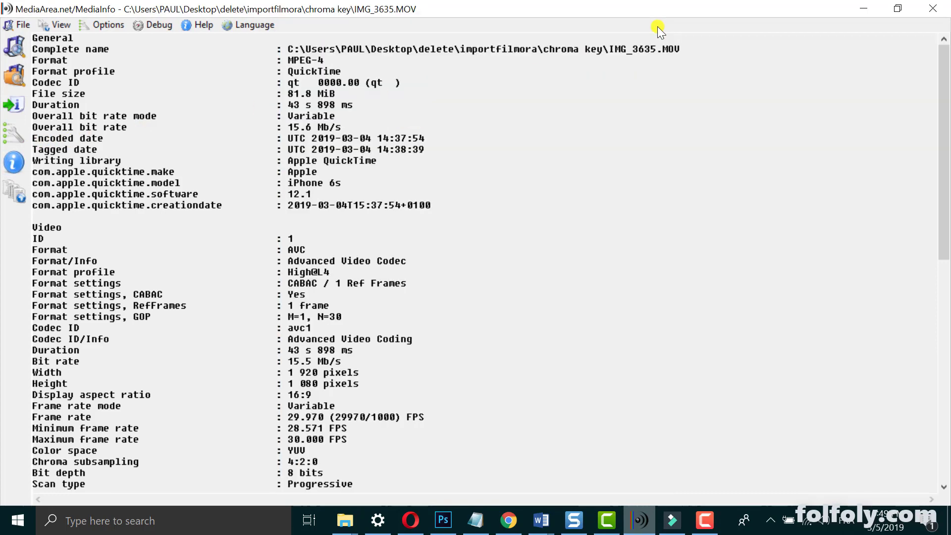
Step: Compare the Basic and Text views of the clip's information, and highlight the video width and height in the Text view
left_click(55, 23)
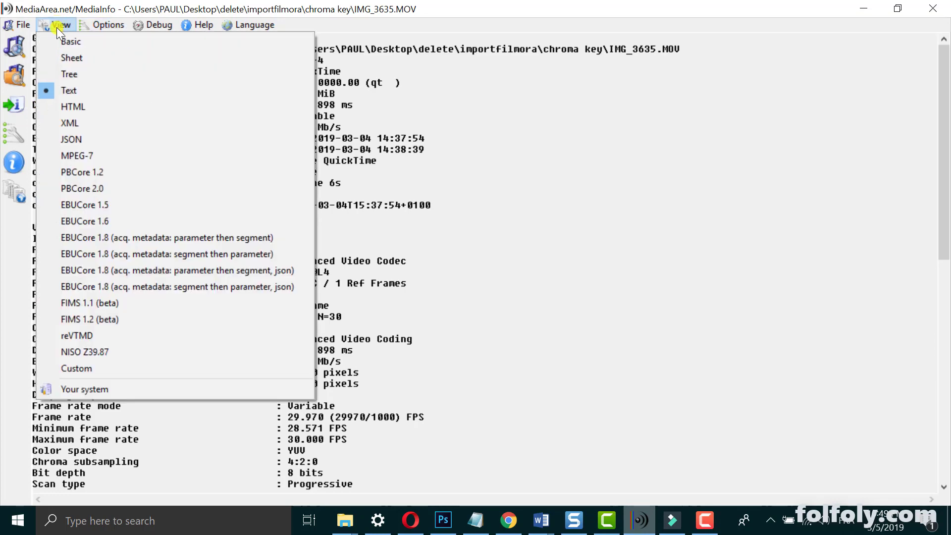
left_click(81, 37)
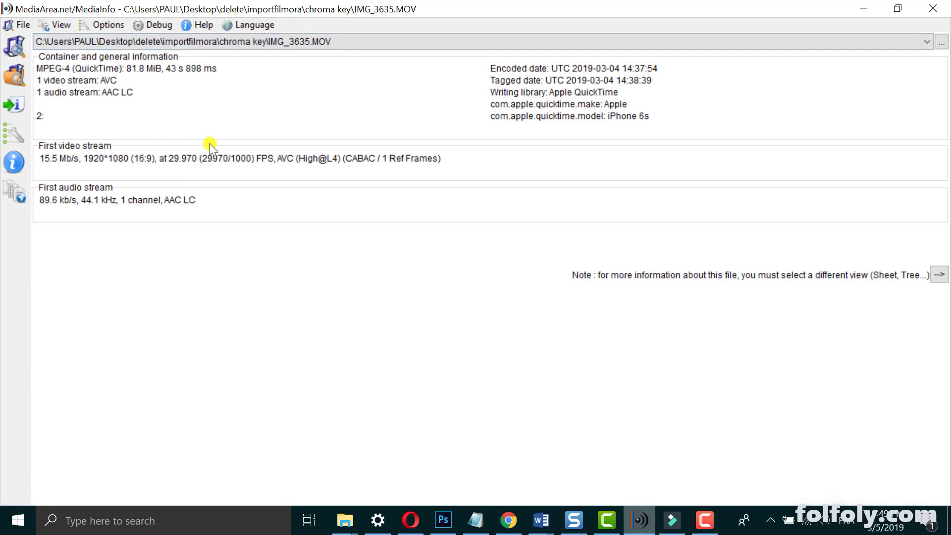
left_click(58, 26)
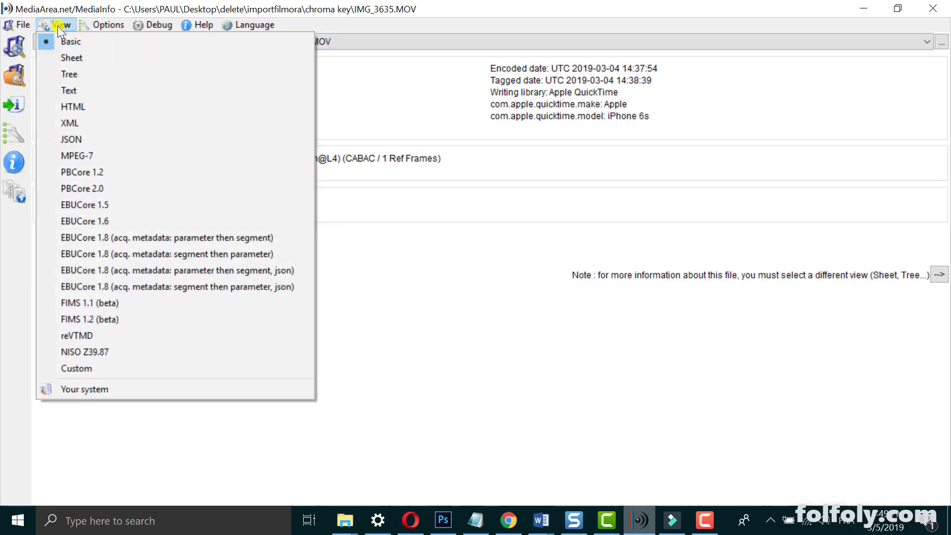
left_click(79, 91)
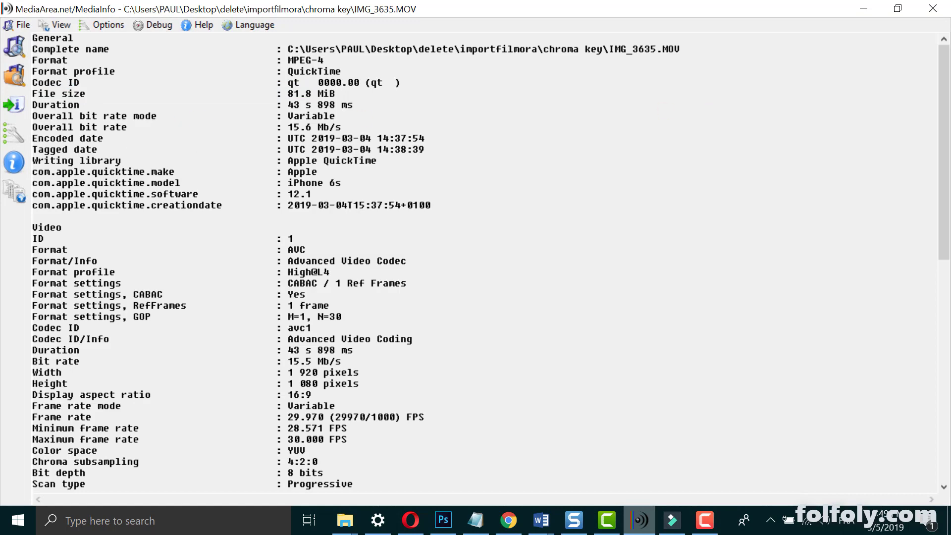
left_click_drag(947, 77, 947, 105)
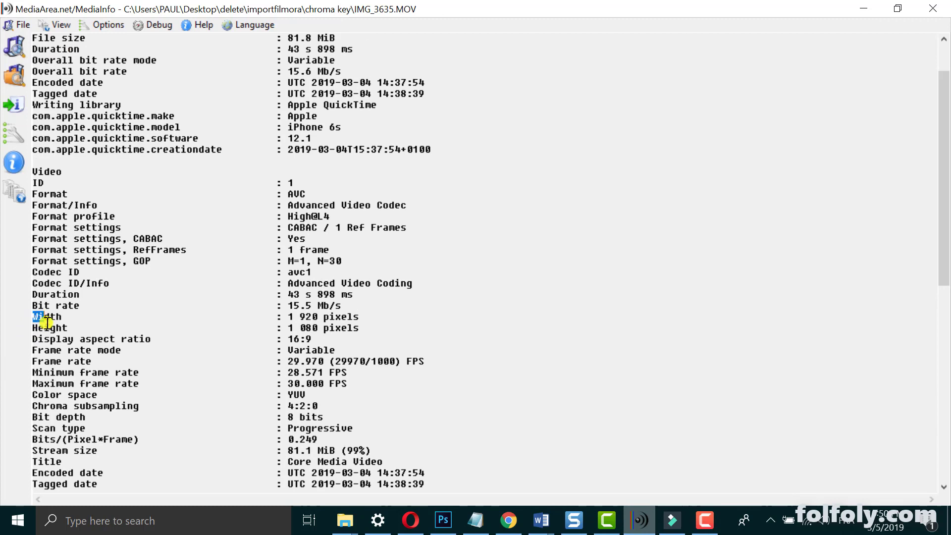
left_click_drag(32, 316, 371, 327)
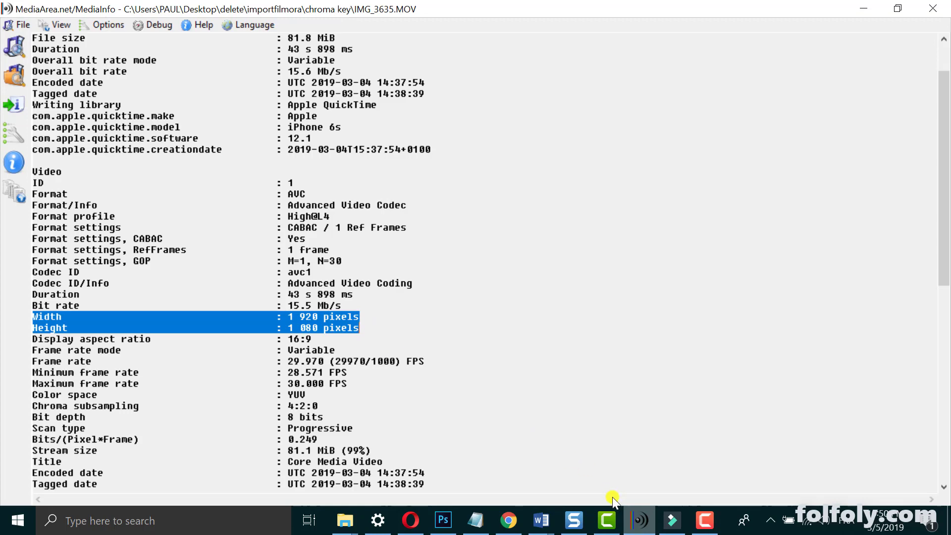
Step: Switch to Filmora9, start a new project without saving the current changes, and open its project settings
left_click(671, 520)
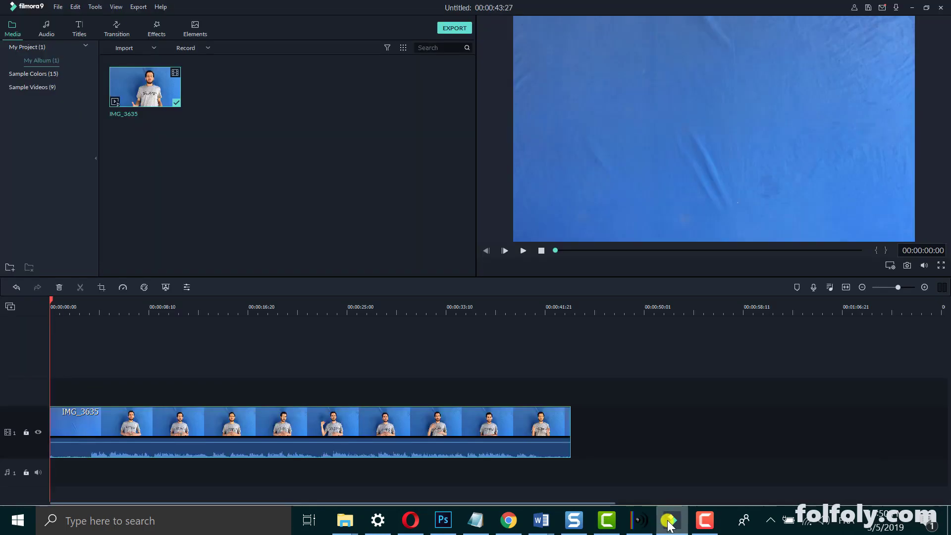
key("ctrl+n")
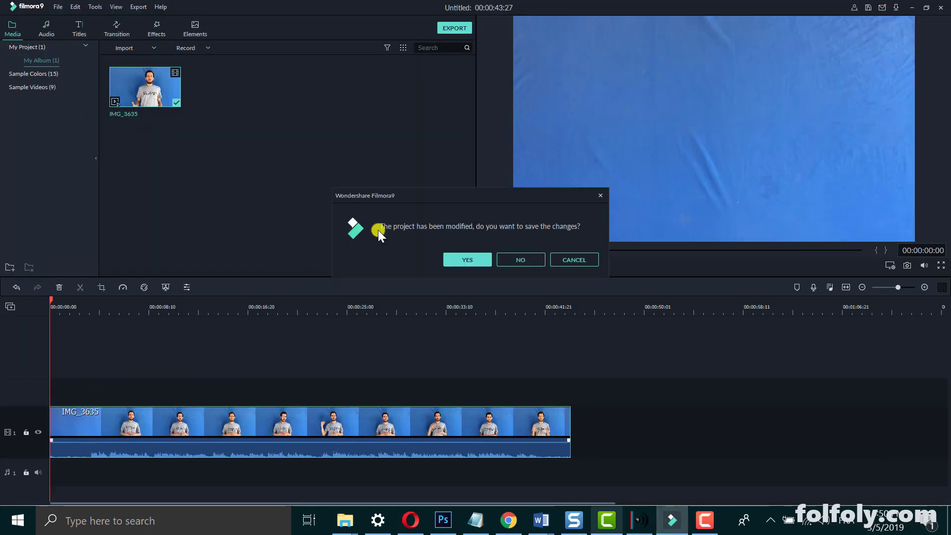
left_click(521, 260)
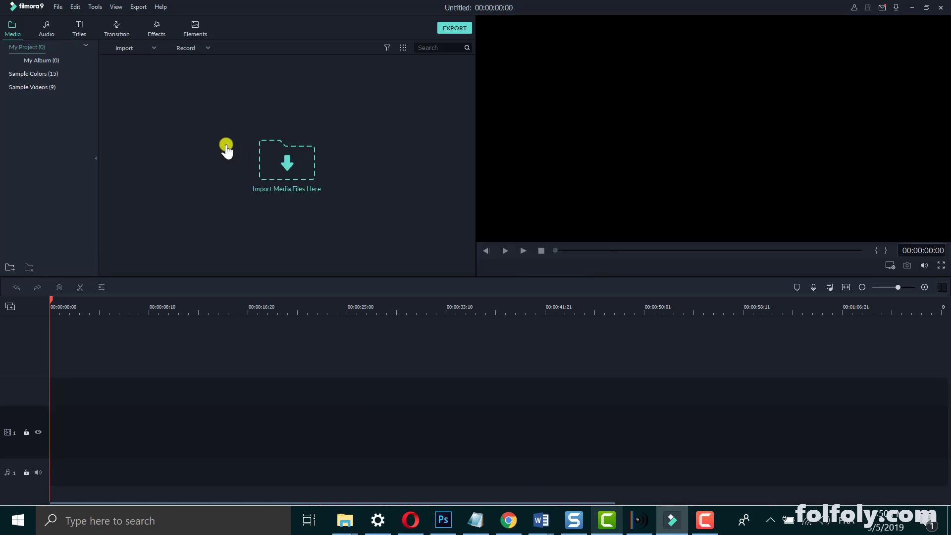
left_click(58, 8)
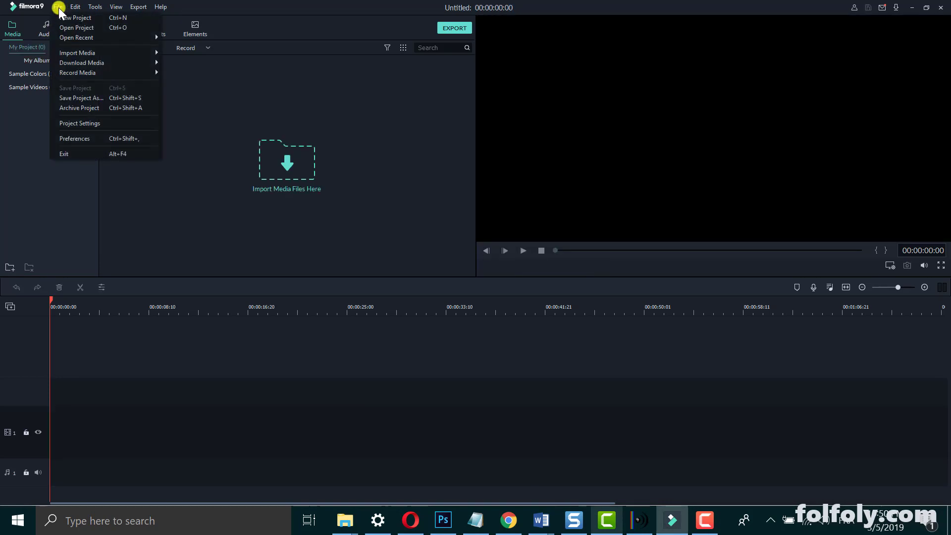
left_click(82, 124)
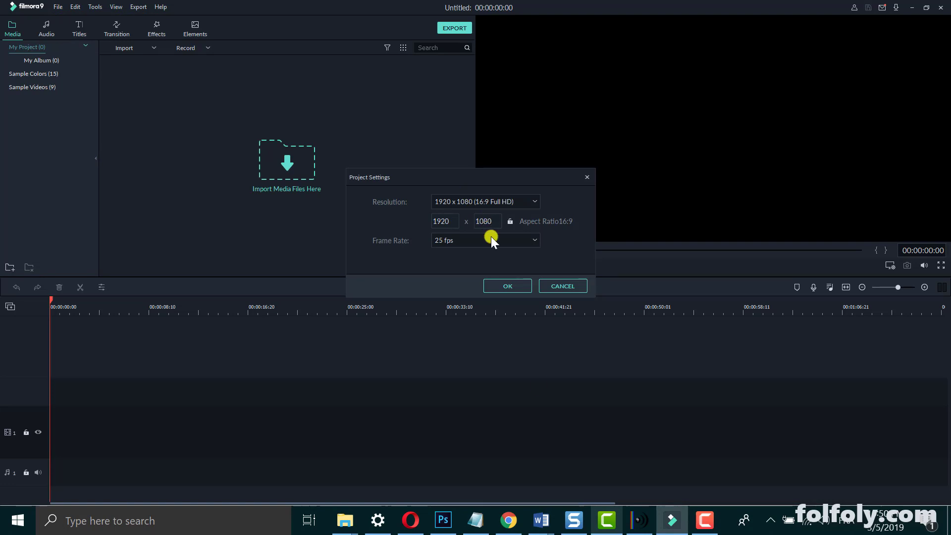
Step: Switch to MediaInfo and examine the clip's frame rate mode and frame rate, highlighting the frame rate line
left_click(639, 520)
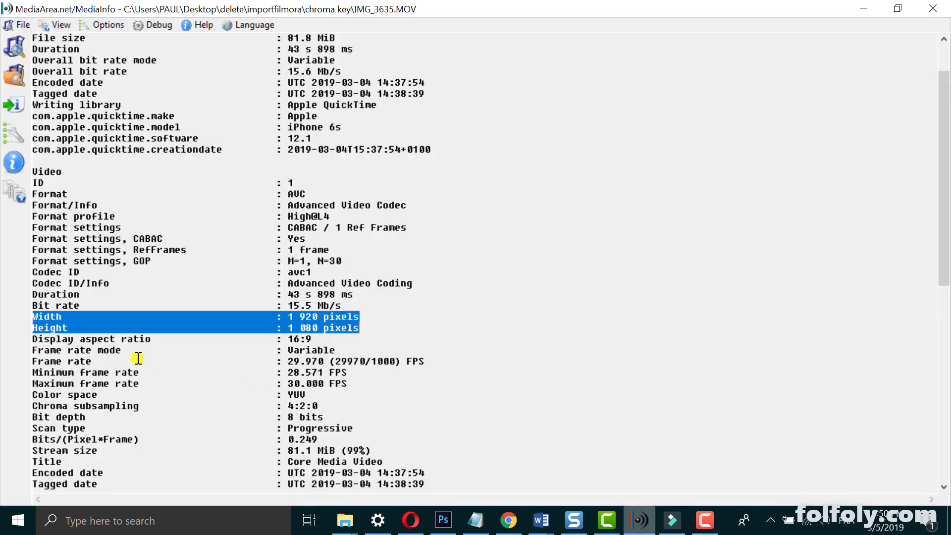
left_click_drag(137, 353, 40, 352)
left_click_drag(116, 362, 17, 362)
left_click_drag(433, 361, 7, 361)
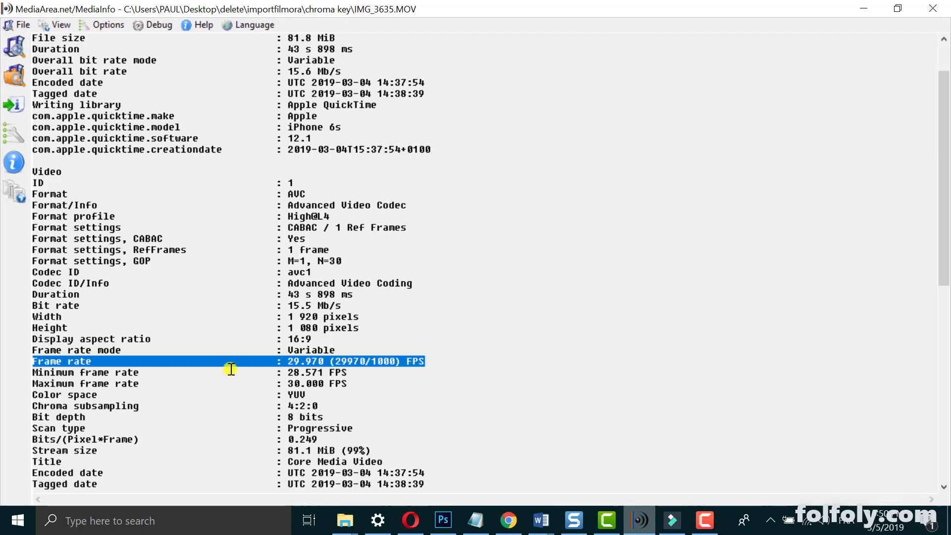
Step: Switch back to Filmora9 and accept the project settings with 1920 x 1080 resolution and 25 fps
left_click(671, 520)
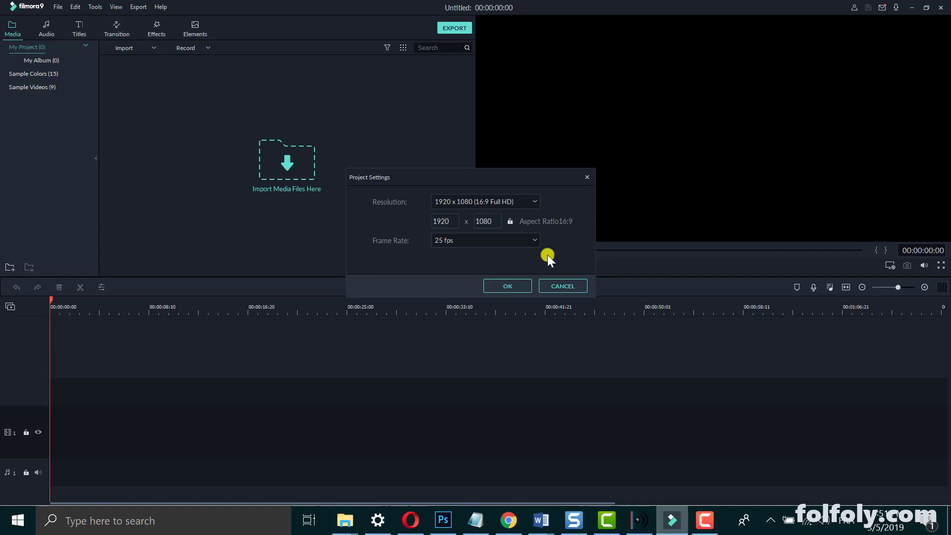
left_click(490, 290)
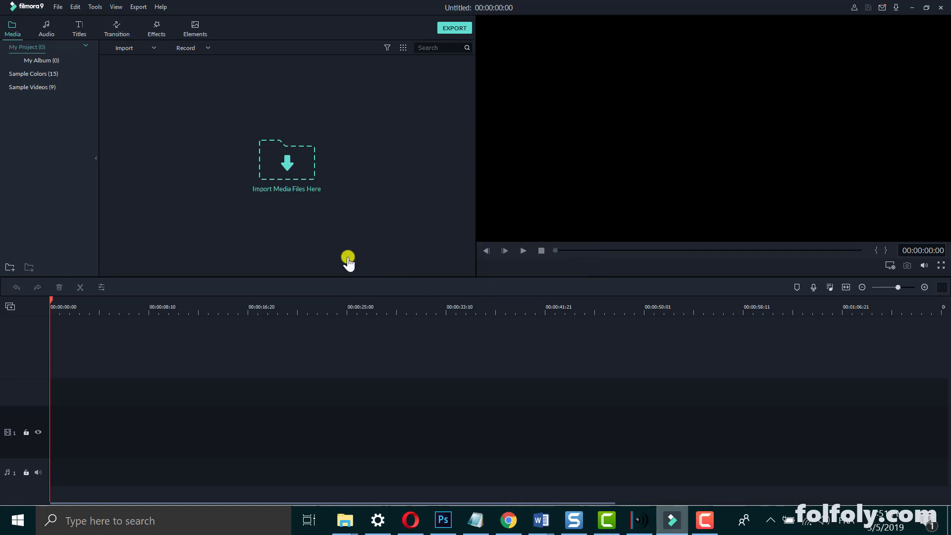
Step: Switch to MediaInfo and examine the clip's remaining video details and its audio section
left_click(641, 521)
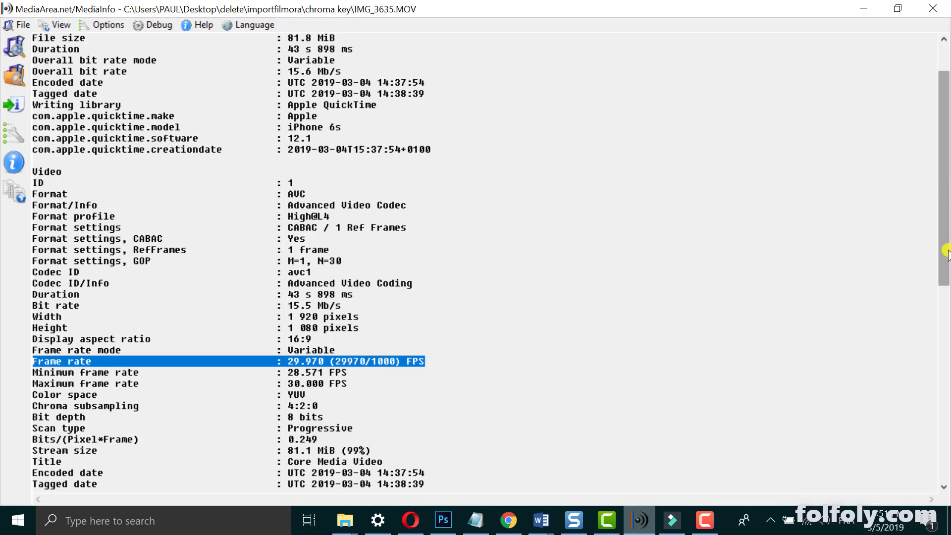
left_click_drag(943, 220, 939, 406)
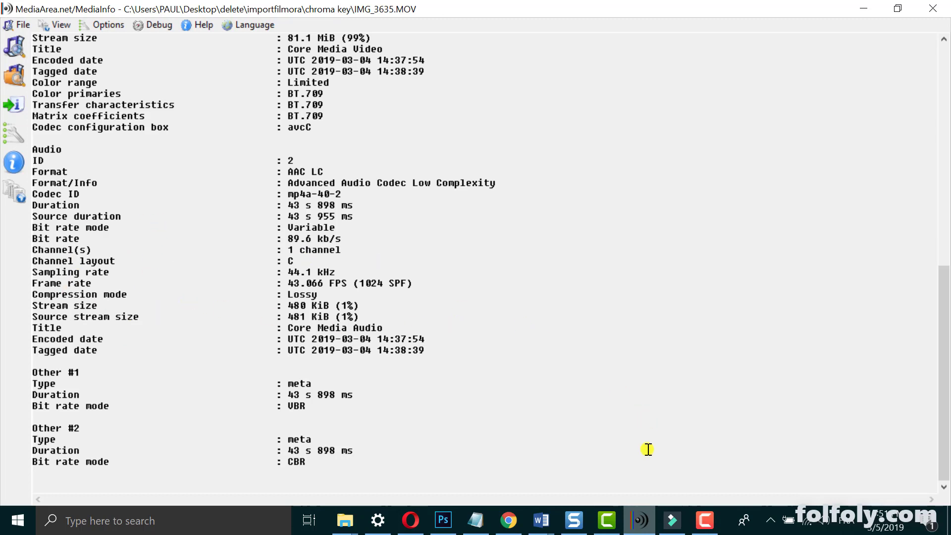
Step: Switch to Filmora9 and import IMG_3635.MOV from the chroma key folder into the media library
left_click(672, 519)
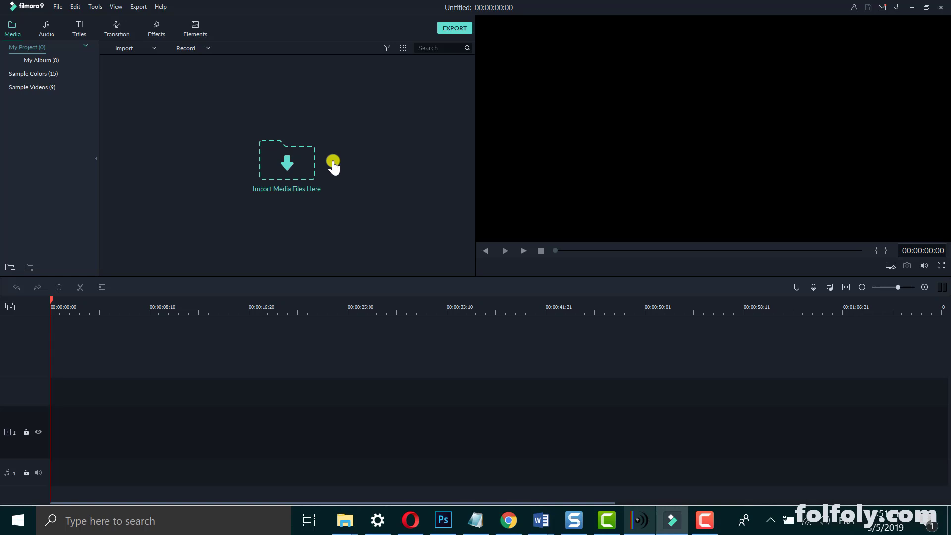
left_click(262, 162)
left_click(173, 171)
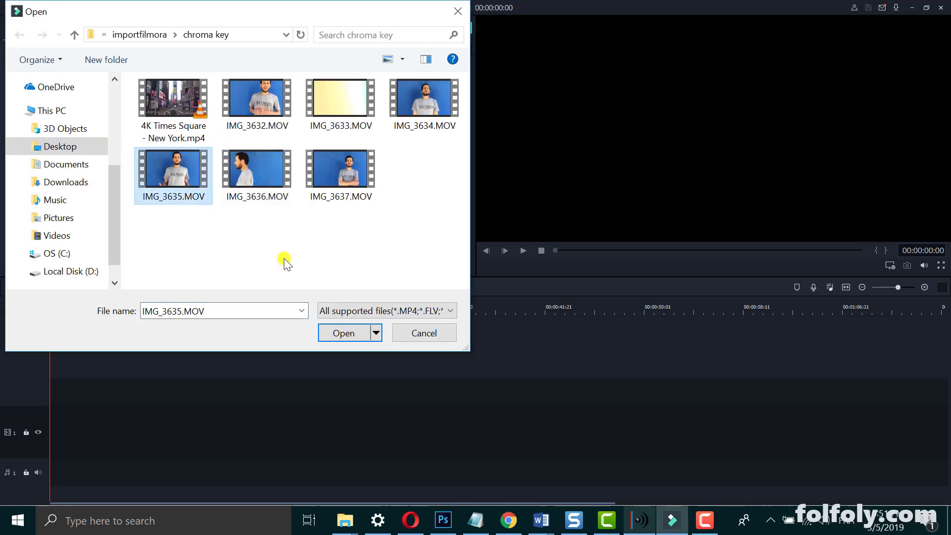
left_click(332, 335)
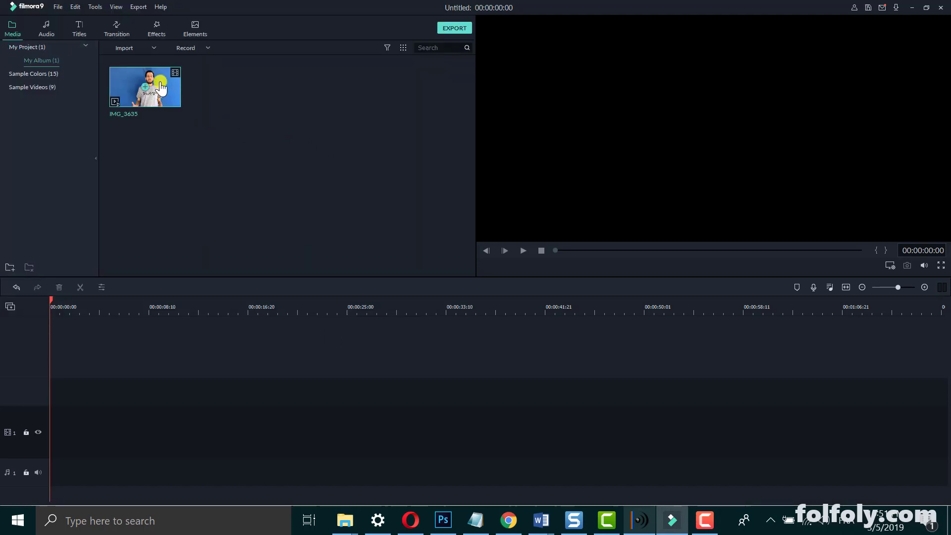
Step: Place IMG_3635 at the start of video track 1 with the project settings matched to the media, and undo the placement
left_click_drag(158, 85, 38, 434)
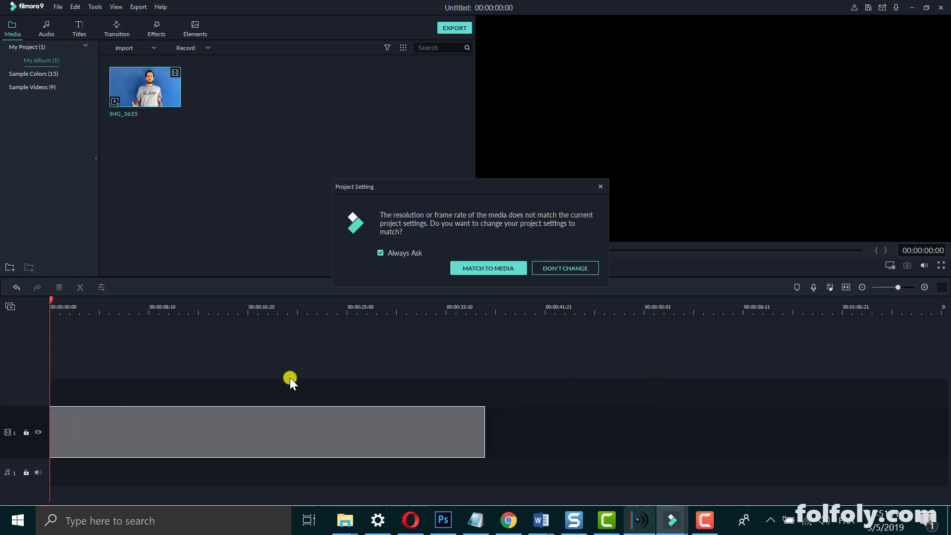
left_click(468, 267)
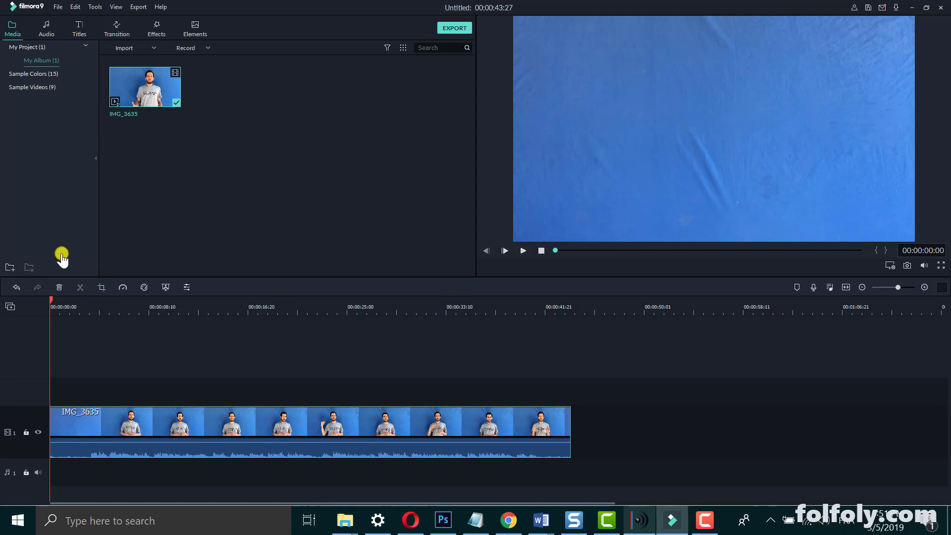
left_click(19, 286)
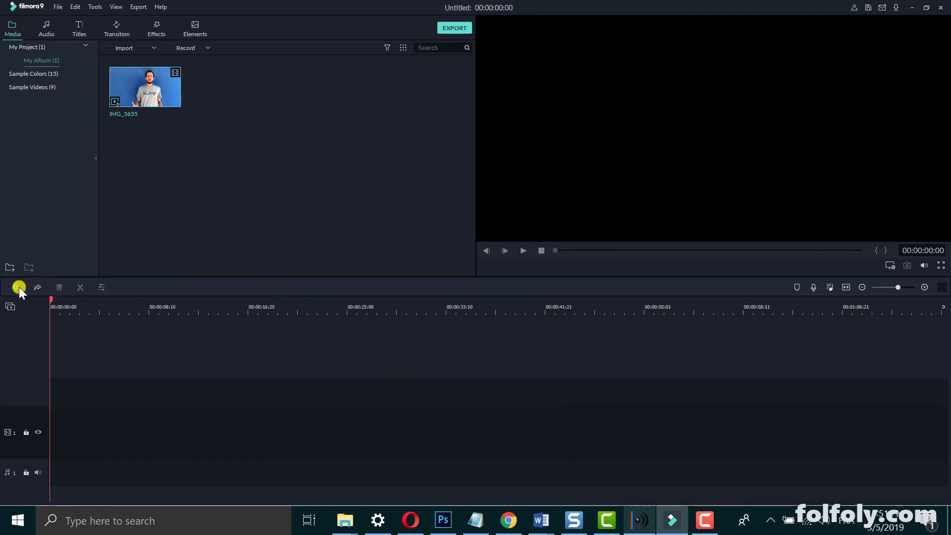
Step: Preview IMG_3635 from the media library and mark its source range from the beginning to about 20 seconds
double_click(160, 103)
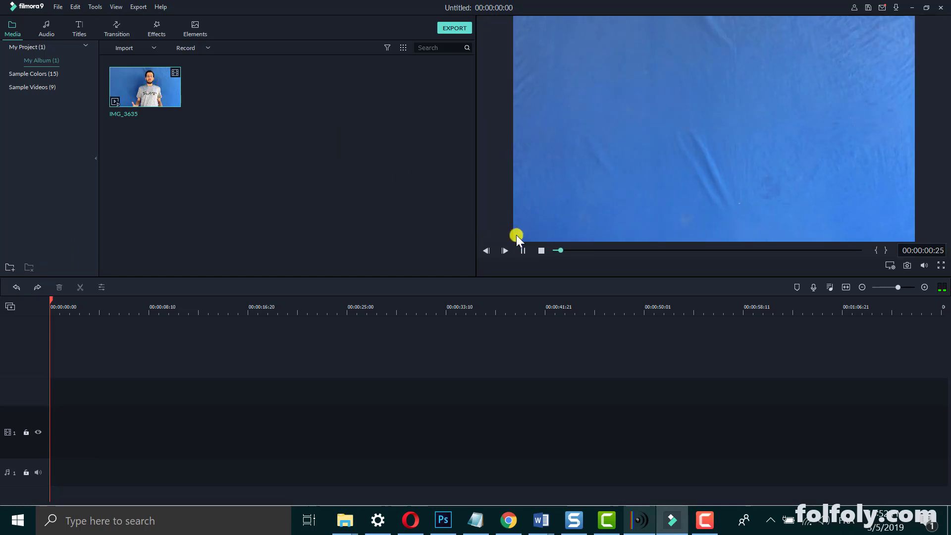
left_click(523, 250)
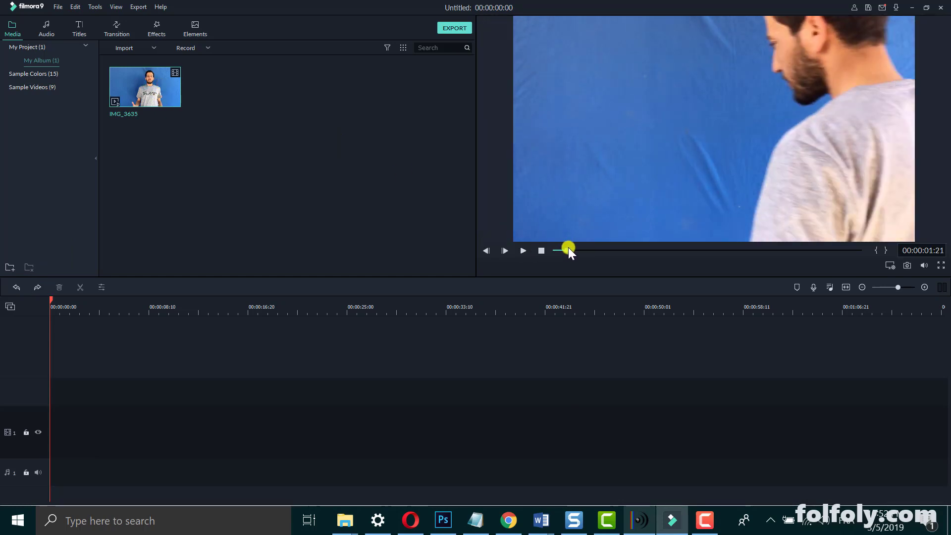
left_click_drag(568, 248, 536, 251)
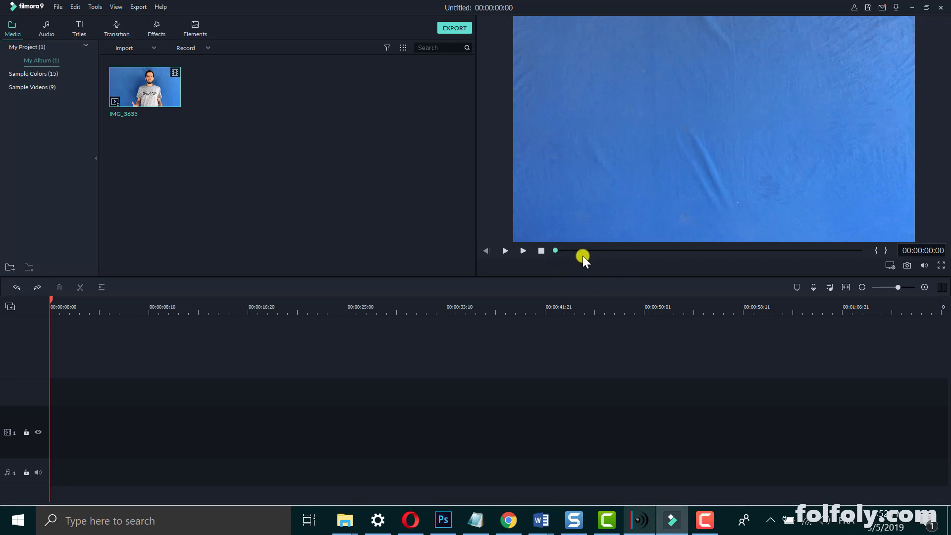
left_click(875, 251)
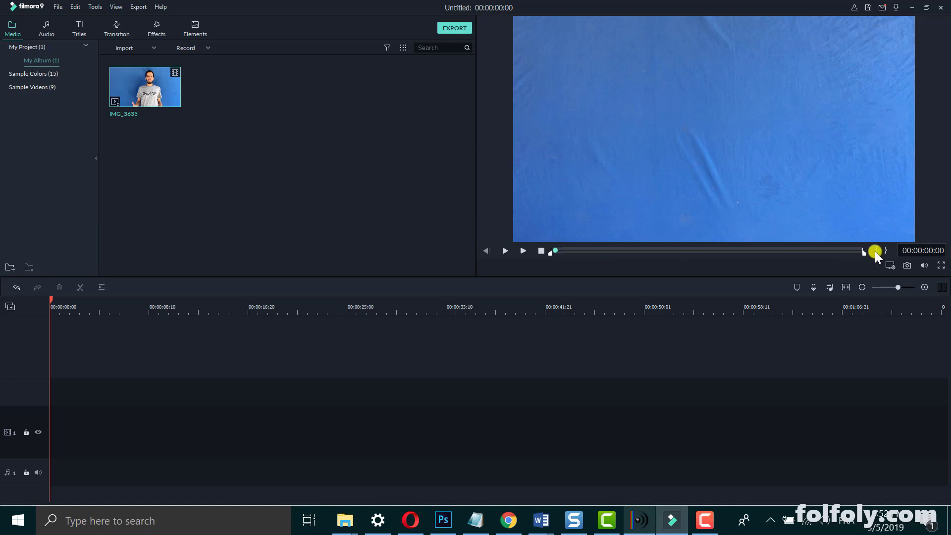
mouse_move(550, 255)
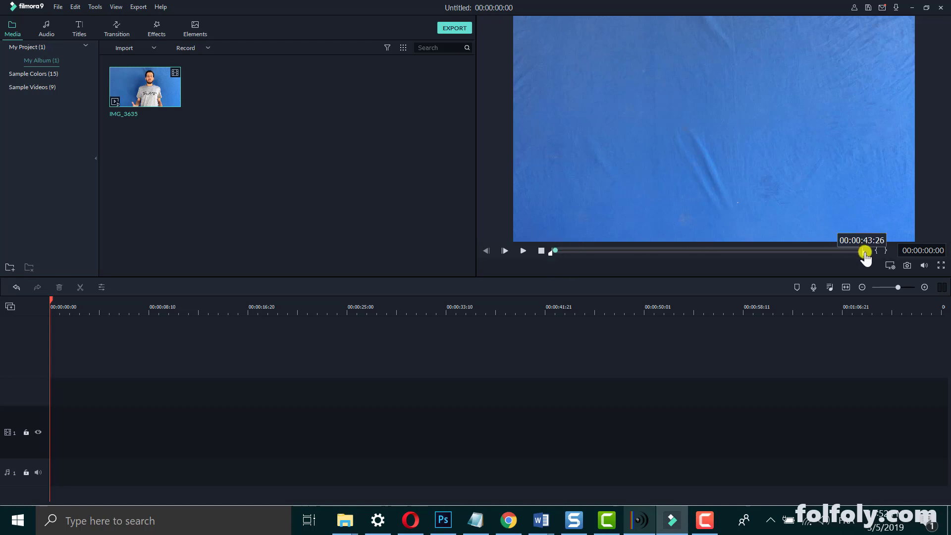
mouse_move(866, 252)
left_mouse_down()
mouse_move(647, 254)
mouse_move(699, 256)
left_mouse_up()
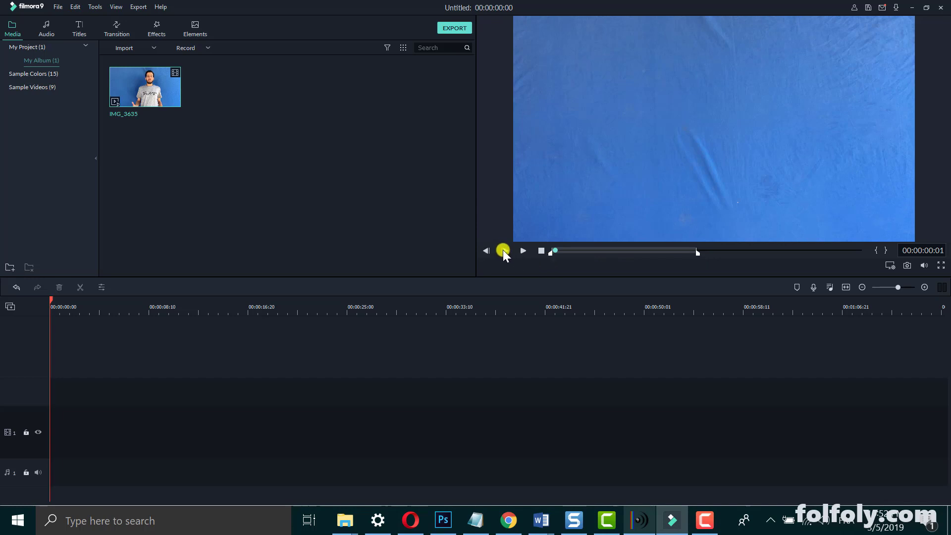
left_click(486, 252)
Step: Add the marked portion of IMG_3635 to video track 1 and return the playhead to the start of the timeline
left_click(145, 92)
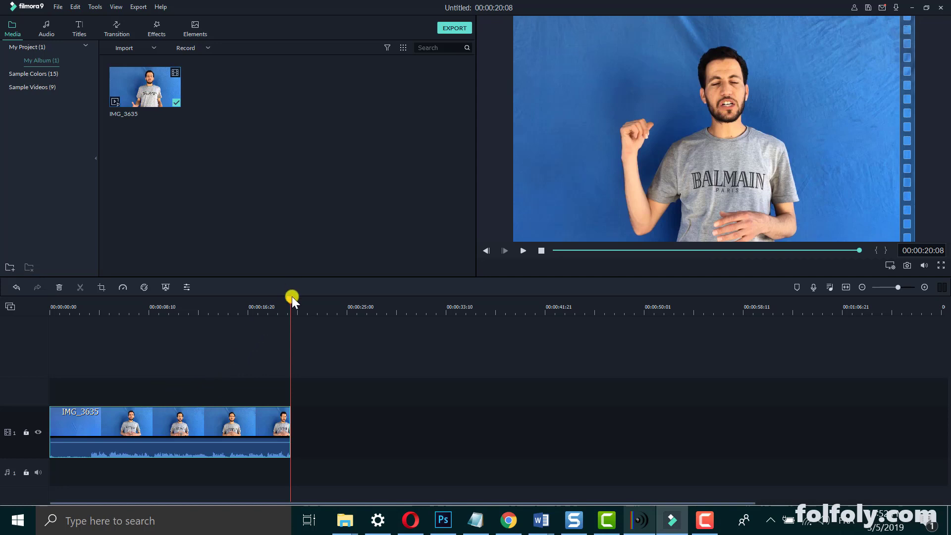
left_click_drag(291, 299, 189, 328)
left_click(46, 334)
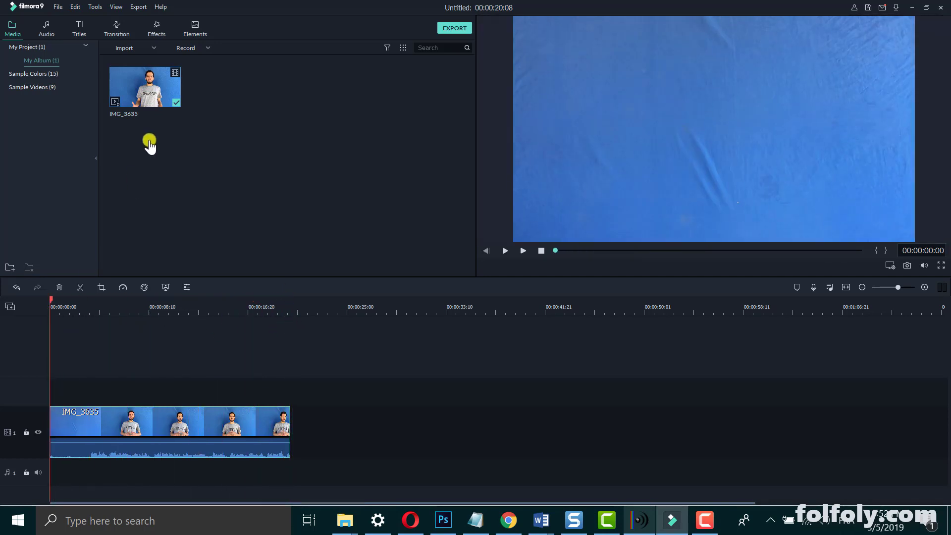
Step: Preview IMG_3635 from the media library and extend its marked range's end point to the end of the clip
double_click(157, 102)
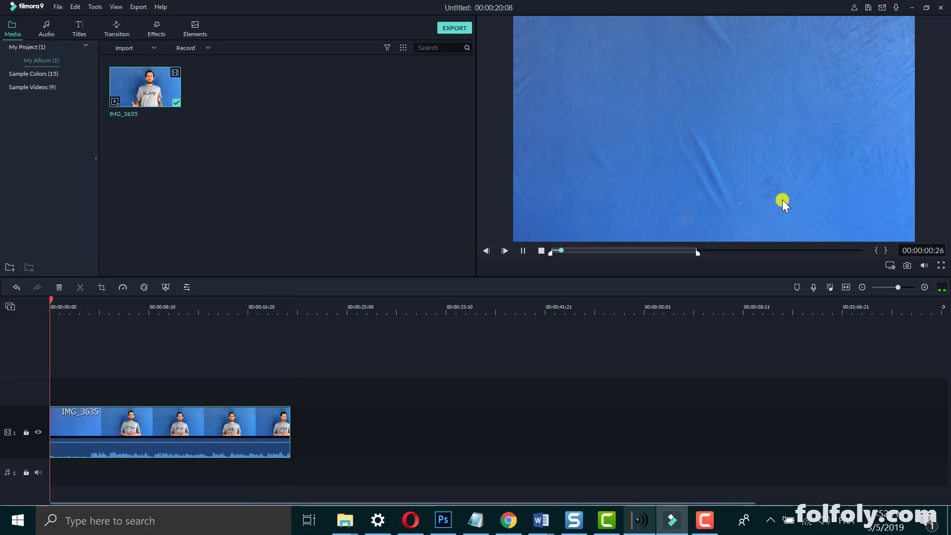
left_click(525, 252)
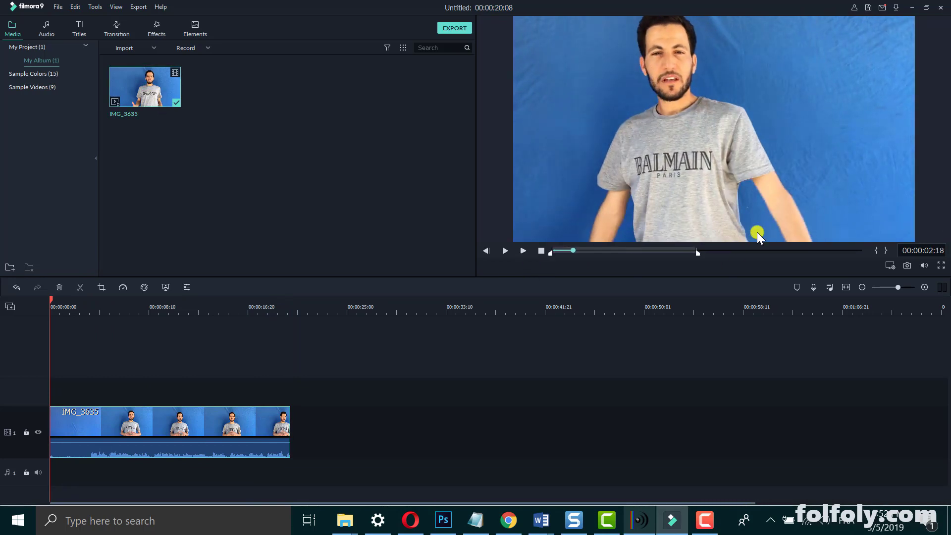
left_click_drag(702, 256, 864, 251)
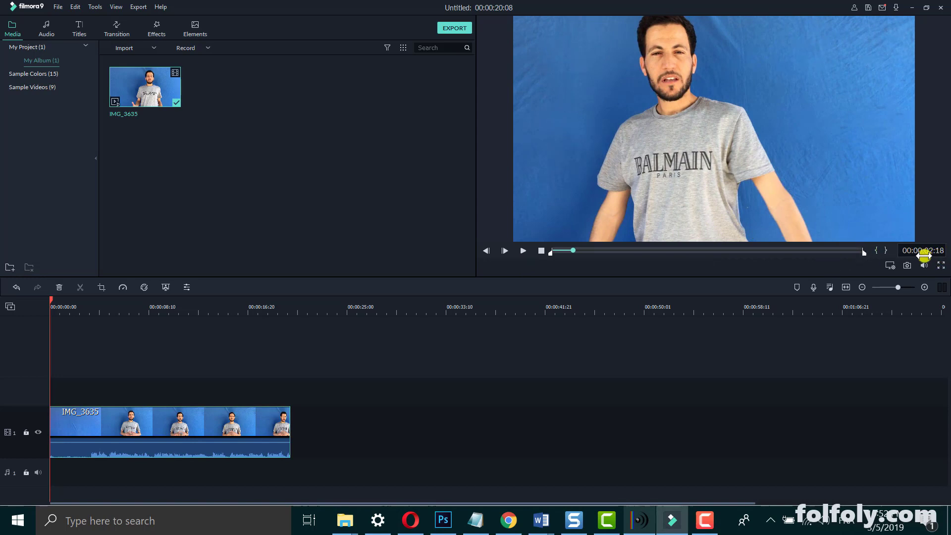
mouse_move(863, 254)
Step: Detach the audio from the IMG_3635 clip on video track 1
left_click(116, 447)
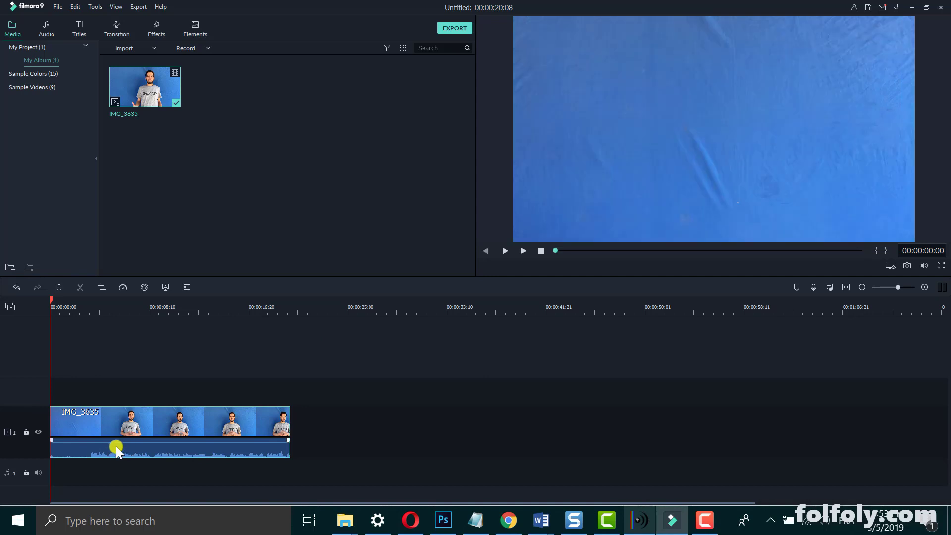
right_click(116, 446)
left_click(365, 394)
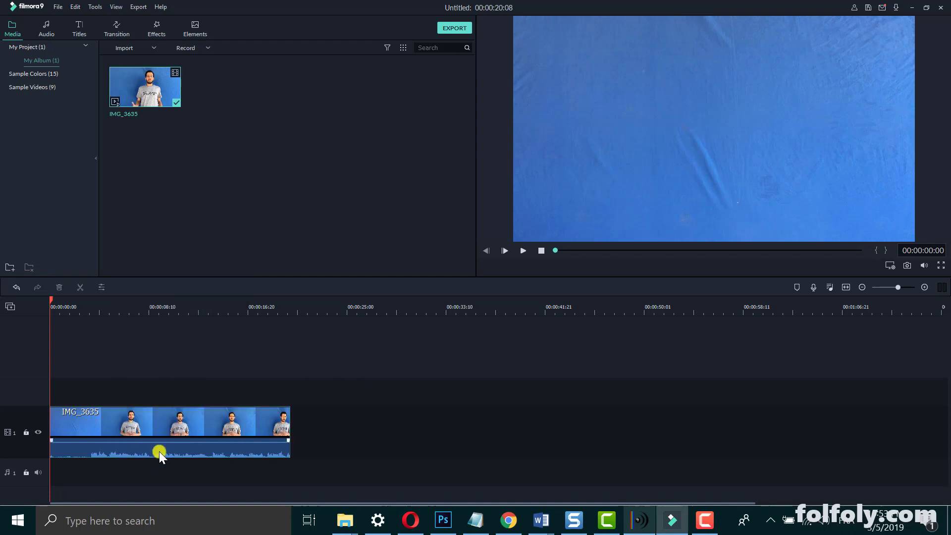
right_click(146, 447)
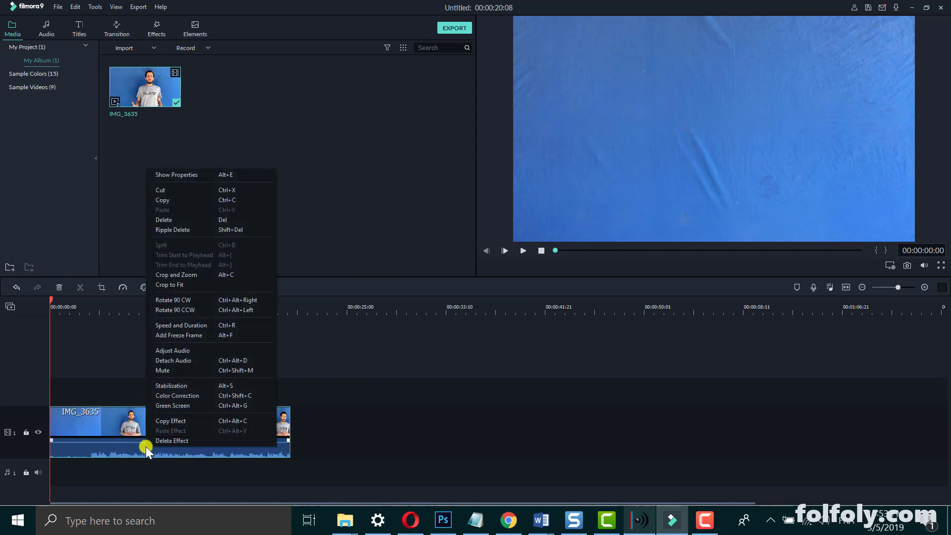
left_click(207, 361)
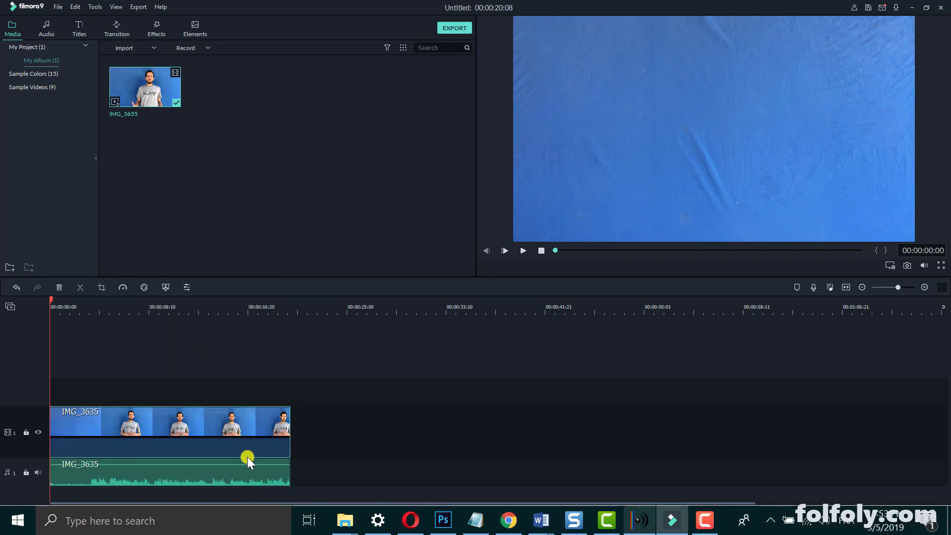
Step: Move the IMG_3635 video clip independently of its audio and delete the detached audio from audio track 1
left_click(352, 445)
mouse_move(156, 425)
left_mouse_down()
mouse_move(382, 446)
mouse_move(158, 441)
left_mouse_up()
left_click(162, 476)
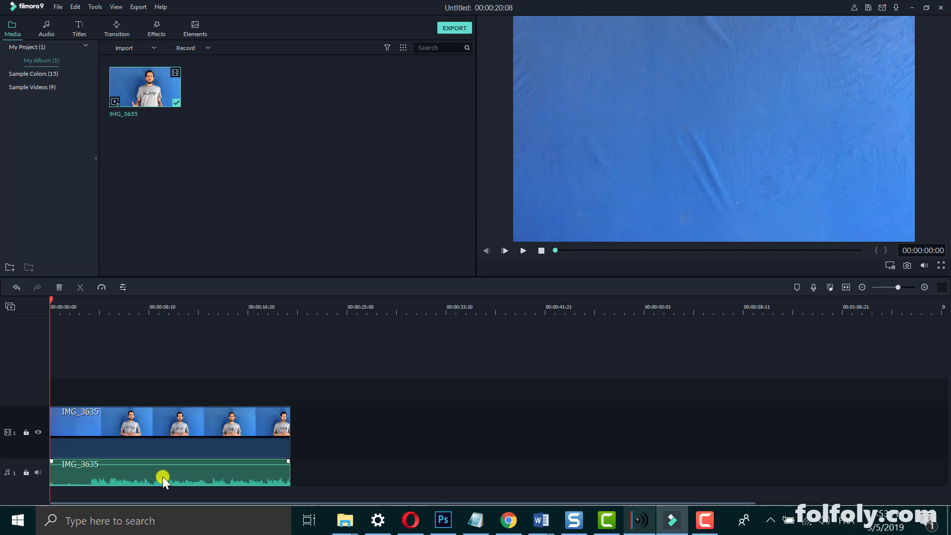
key("Delete")
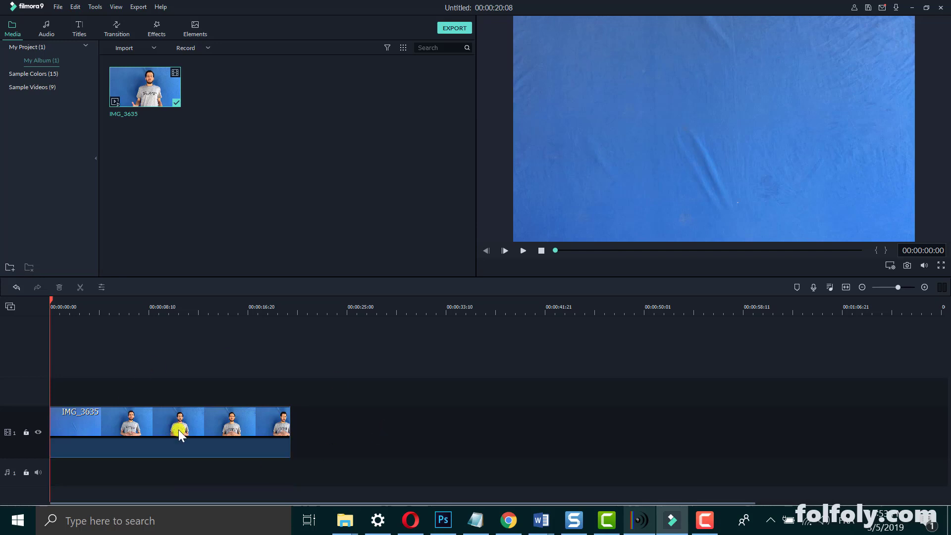
Step: Undo the audio deletion, the clip moves and the audio detachment
left_click(17, 288)
left_click(17, 288)
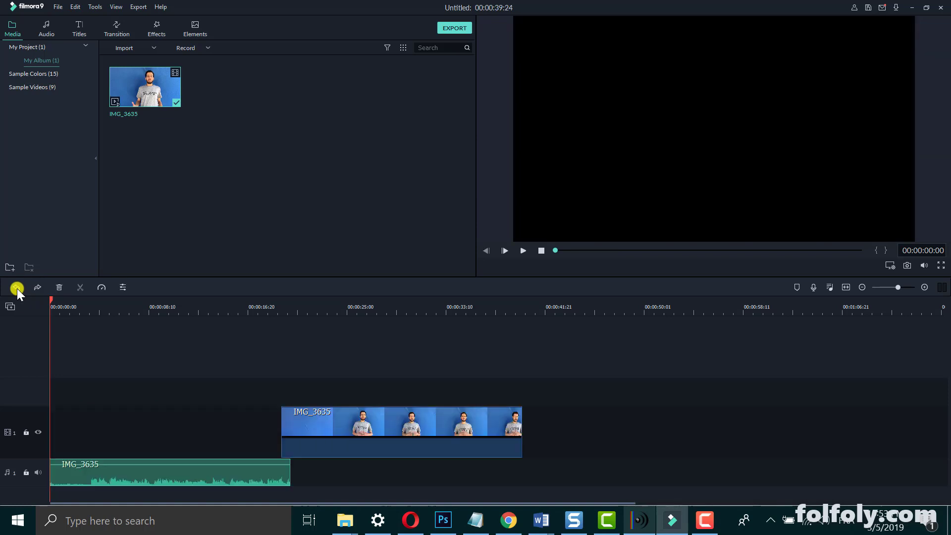
left_click(17, 288)
left_click(17, 288)
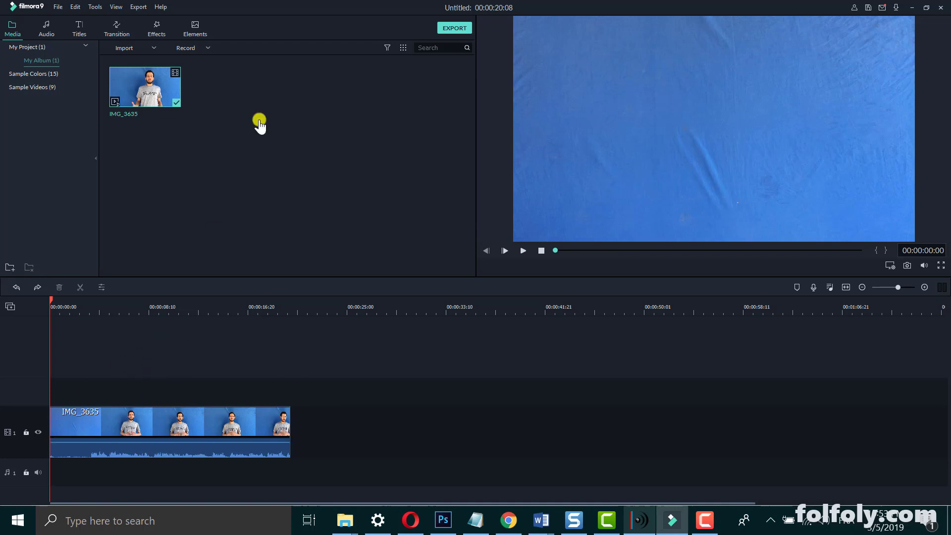
Step: Apply the Vivid filter from the Lomography category to the IMG_3635 clip and preview it at about 00:00:08:02
left_click(158, 27)
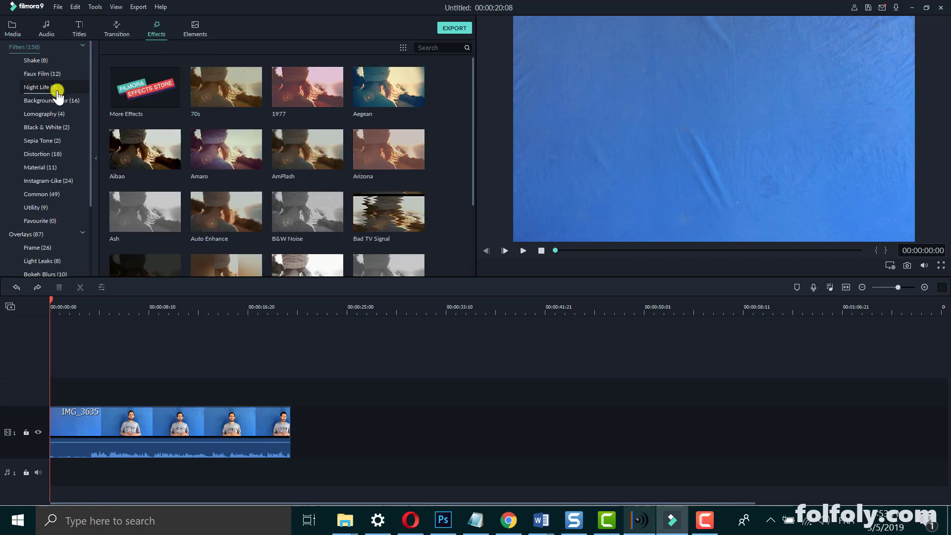
left_click(30, 115)
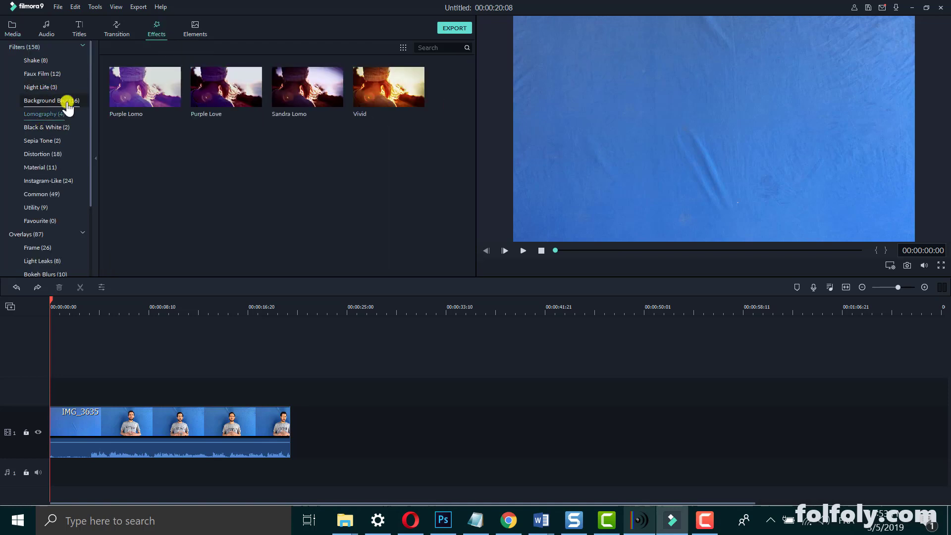
left_click_drag(389, 87, 159, 423)
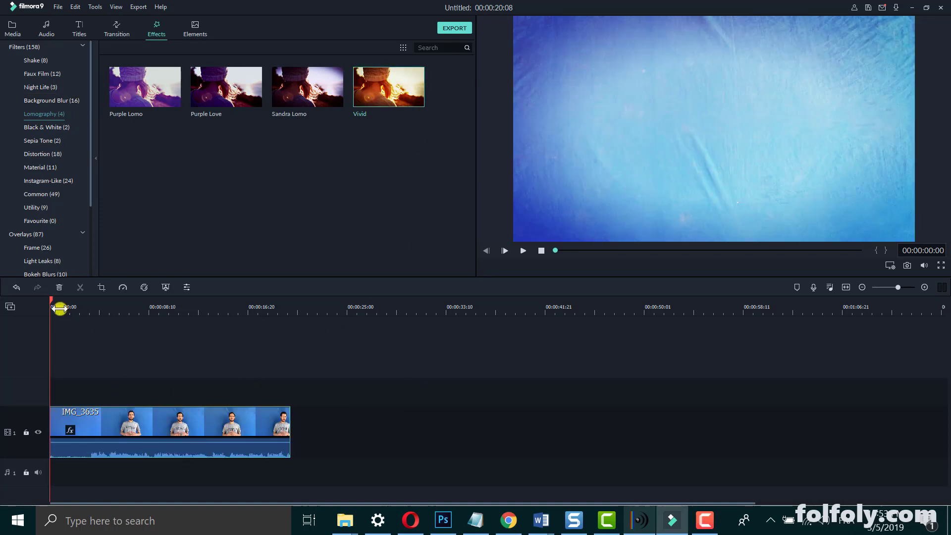
left_click_drag(51, 300, 145, 316)
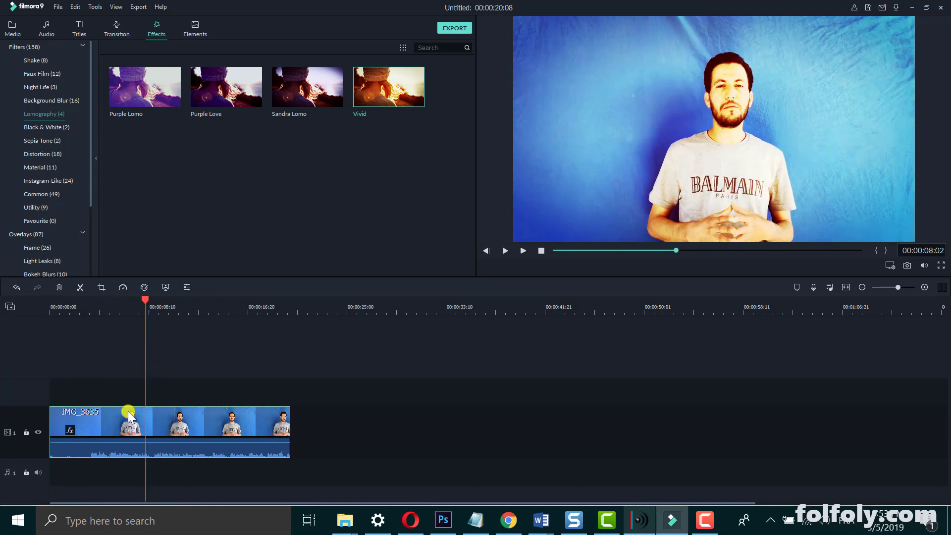
Step: Delete the Vivid effect from the IMG_3635 clip and return the playhead to the start of the timeline
left_click(219, 415)
right_click(72, 432)
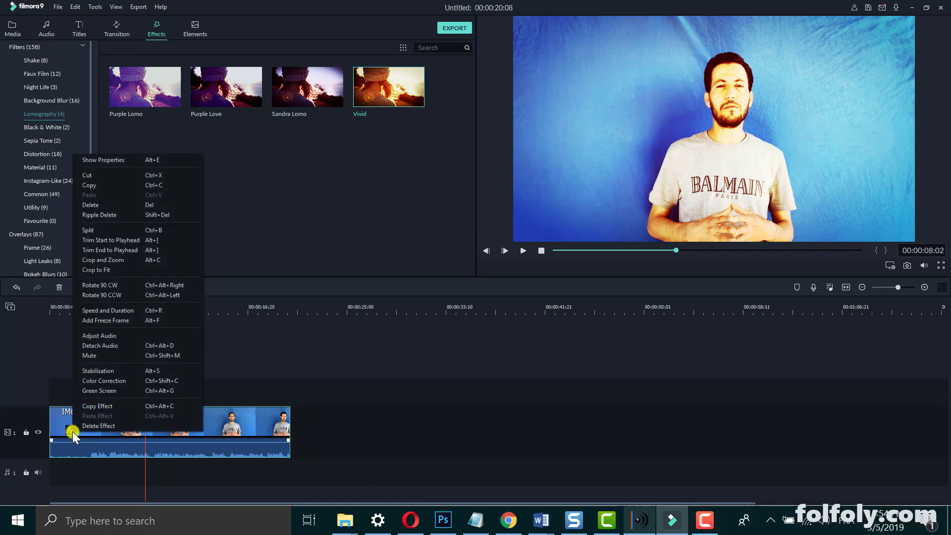
left_click(93, 427)
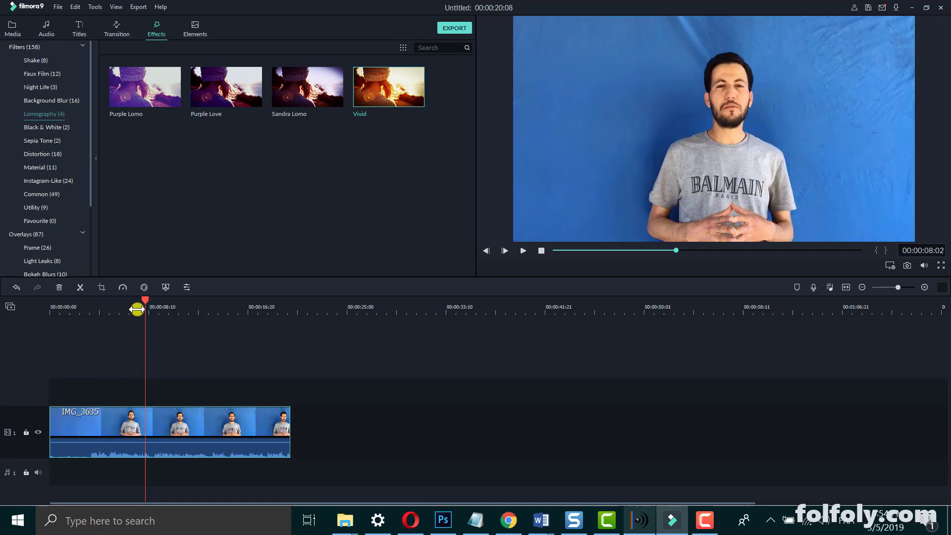
left_click_drag(144, 297, 31, 332)
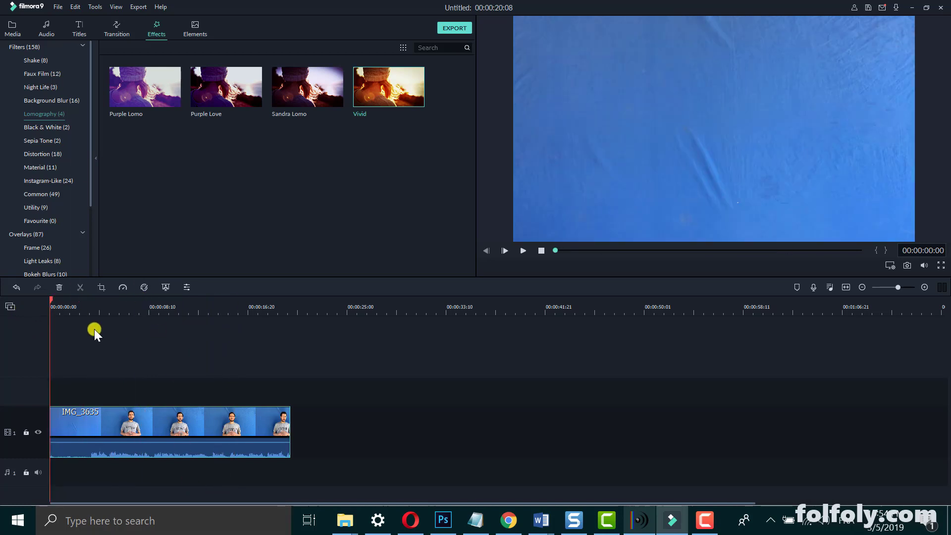
Step: Split the IMG_3635 clip at about 00:00:01:15, just before the person enters the frame
left_click_drag(50, 299, 73, 335)
mouse_move(66, 332)
left_mouse_down()
mouse_move(103, 334)
mouse_move(67, 335)
left_mouse_up()
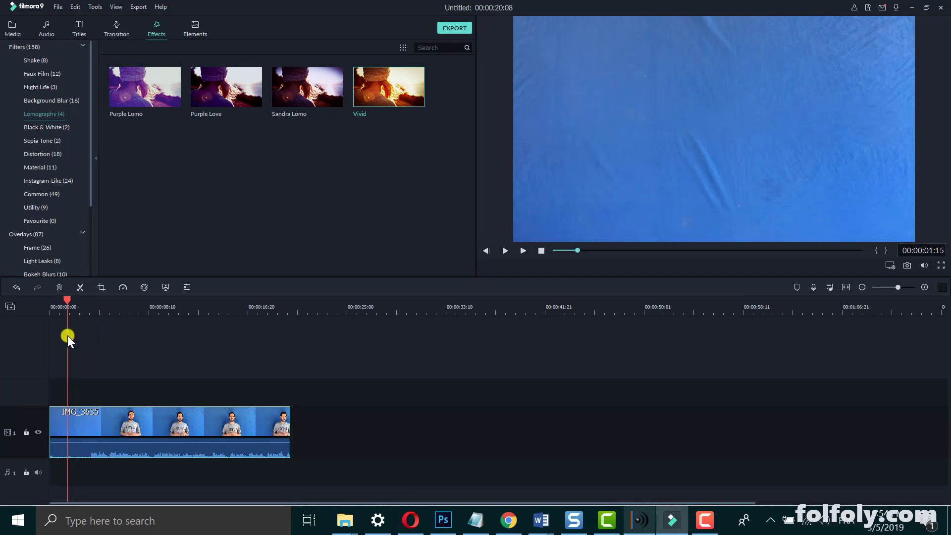
left_click(81, 288)
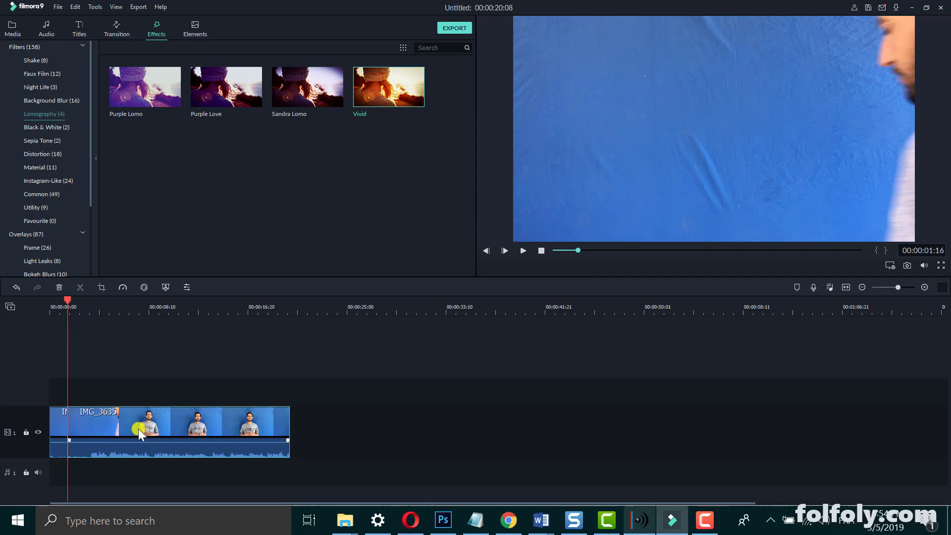
Step: Delete the short opening segment of IMG_3635 and move the remaining part and the playhead to the start of the timeline
left_click_drag(128, 429, 249, 433)
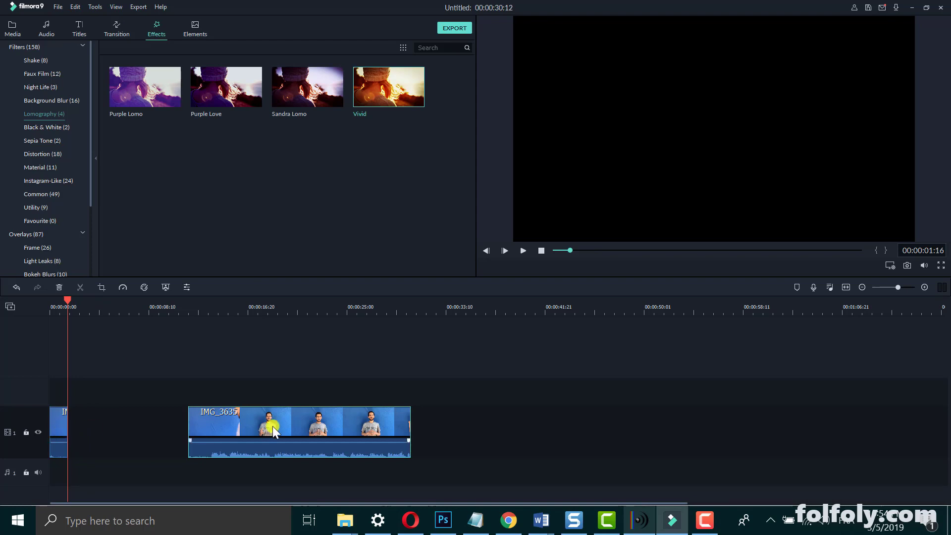
left_click(70, 412)
left_click(55, 417)
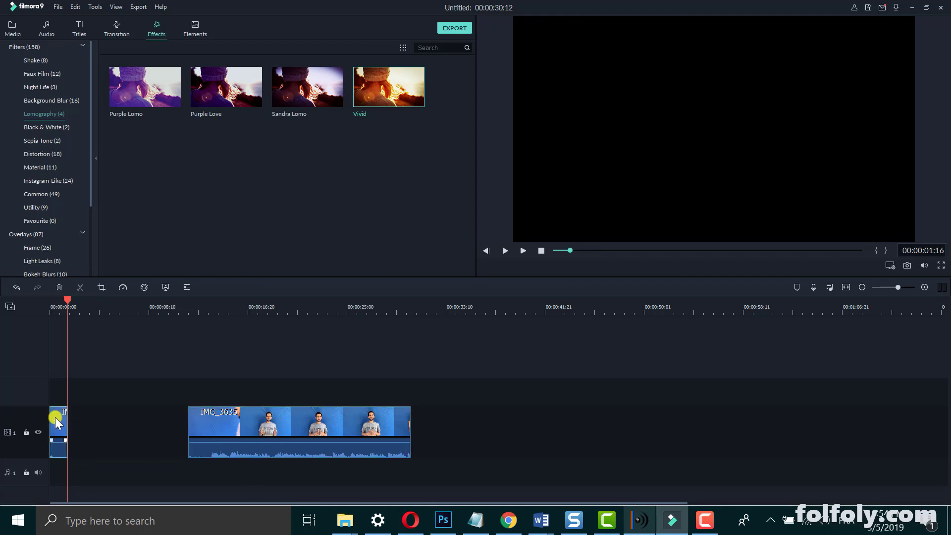
key("Delete")
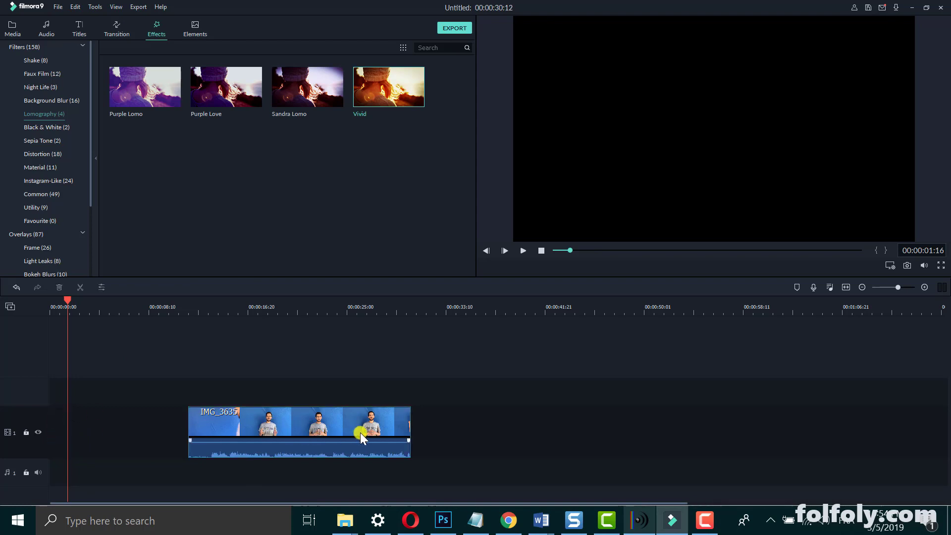
left_click_drag(360, 432, 181, 433)
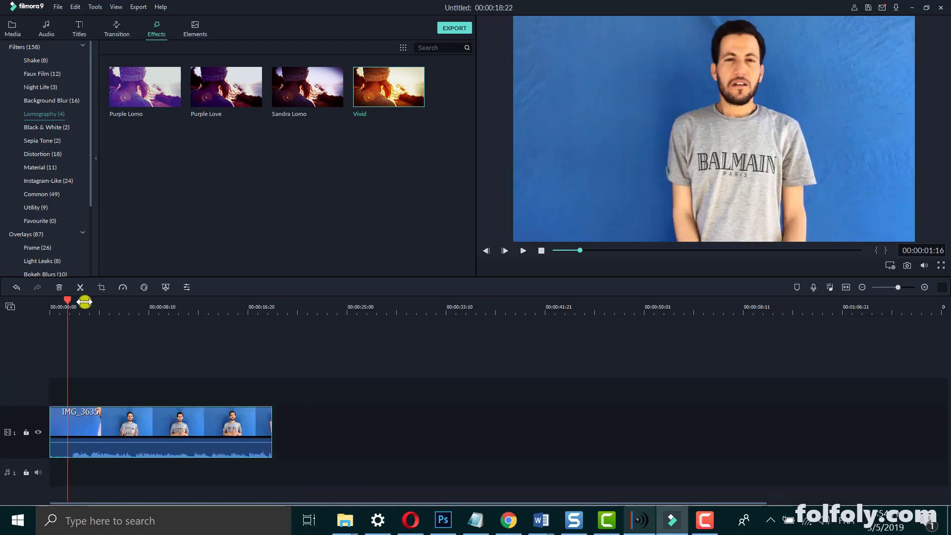
left_click_drag(68, 299, 11, 304)
left_click(147, 413)
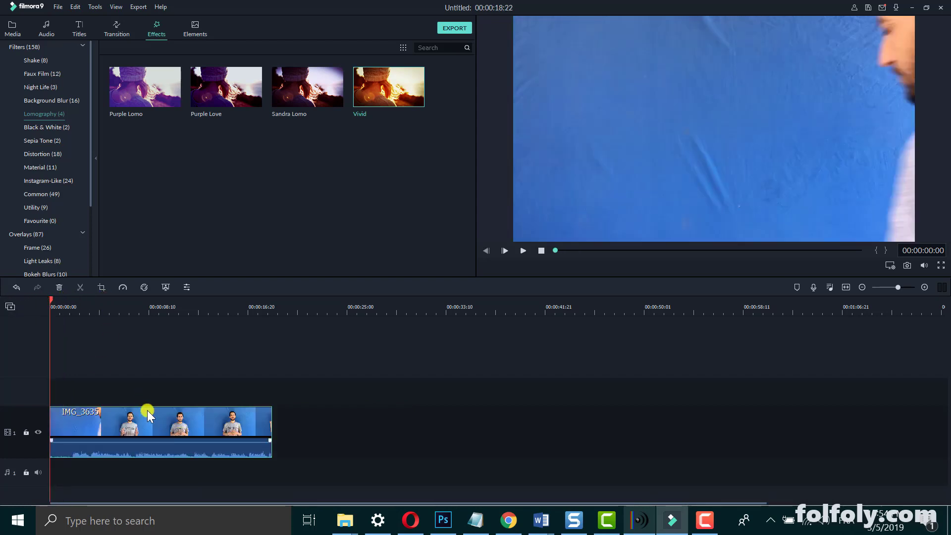
mouse_move(177, 427)
left_mouse_down()
mouse_move(187, 397)
mouse_move(170, 427)
left_mouse_up()
Step: Add a second video track above video track 1
left_click(9, 306)
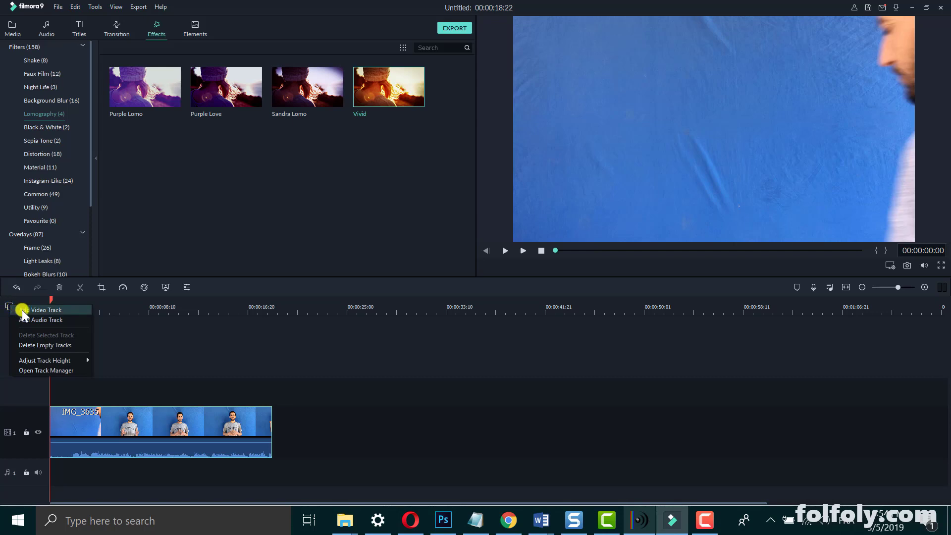
left_click(22, 310)
mouse_move(135, 435)
left_mouse_down()
mouse_move(139, 387)
mouse_move(133, 438)
left_mouse_up()
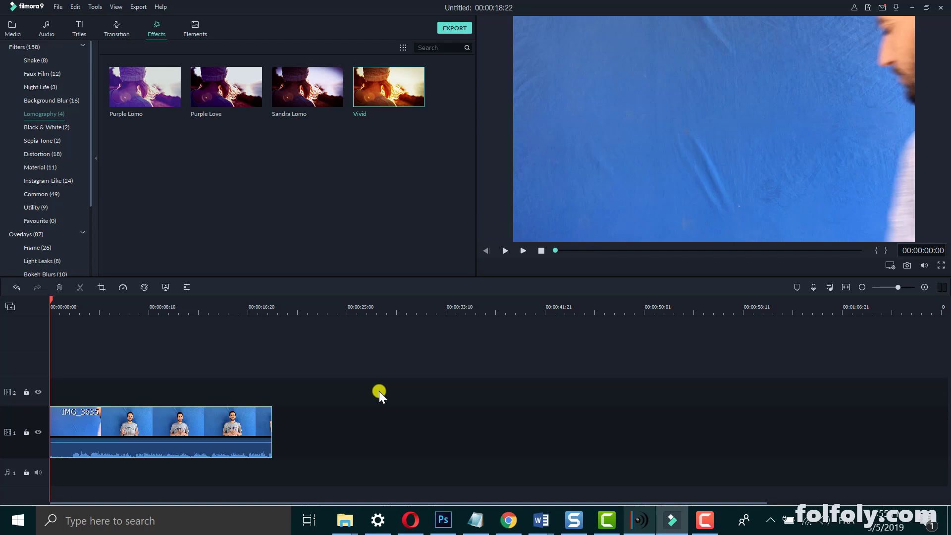
Step: Open the editing properties of the IMG_3635 timeline clip and look at its Transform settings
double_click(196, 416)
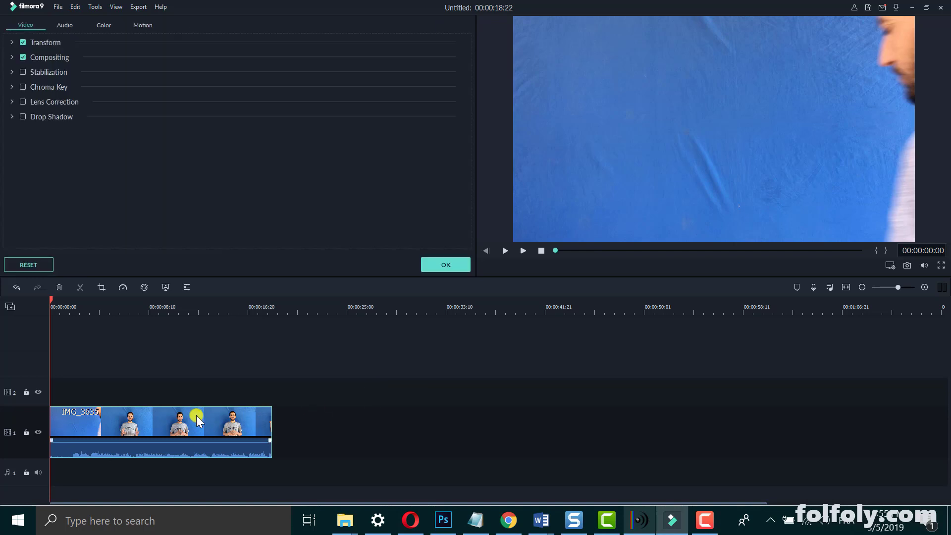
left_click(11, 43)
left_click(11, 43)
Step: Try a white balance temperature of about 60 and tint of -43.84 in Advanced Color Correction at a frame showing the person, and discard it
left_click(143, 287)
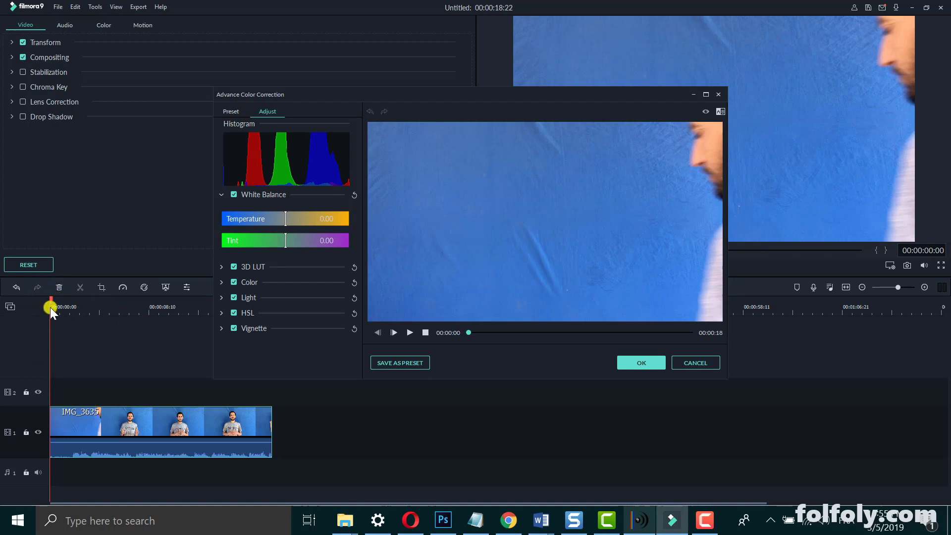
left_click(698, 365)
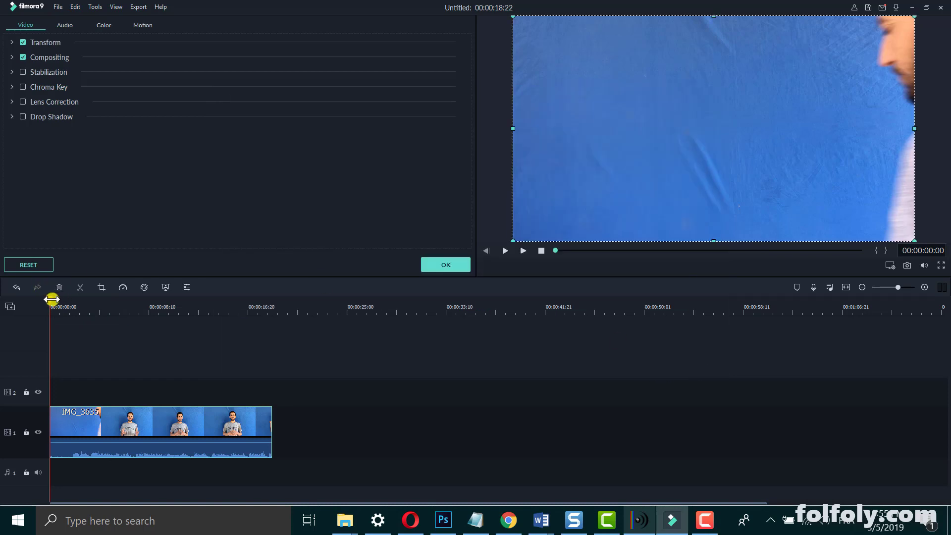
left_click_drag(51, 303, 136, 309)
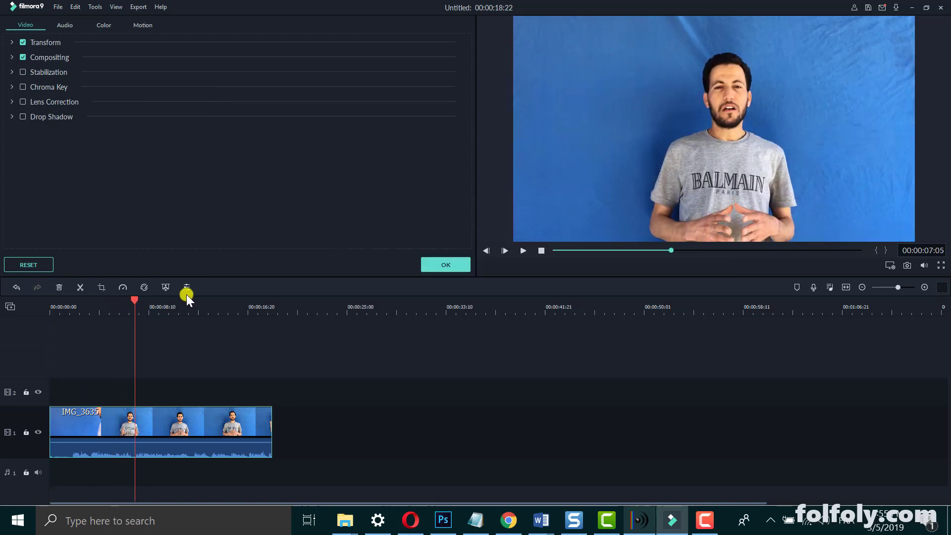
left_click(143, 287)
mouse_move(287, 243)
left_mouse_down()
mouse_move(254, 242)
mouse_move(284, 216)
mouse_move(339, 228)
left_mouse_up()
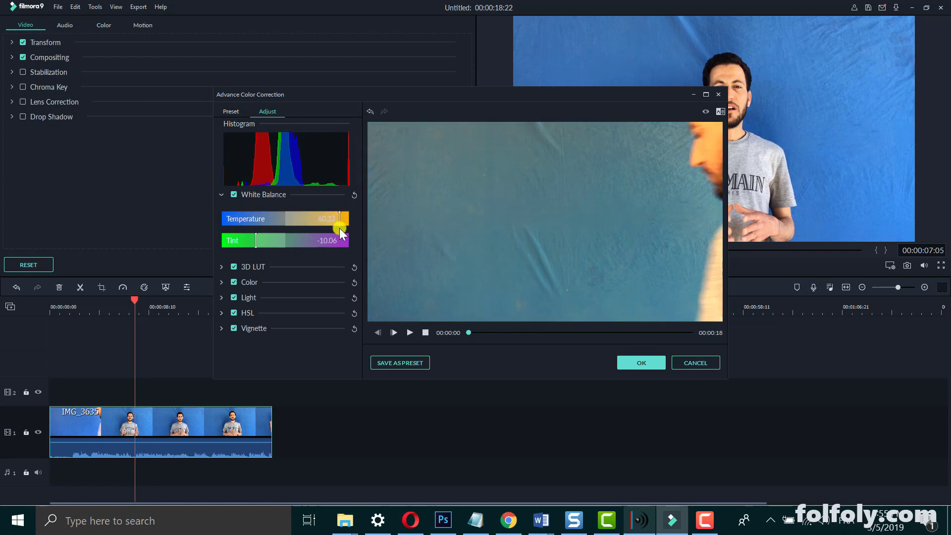
left_click_drag(469, 329, 536, 334)
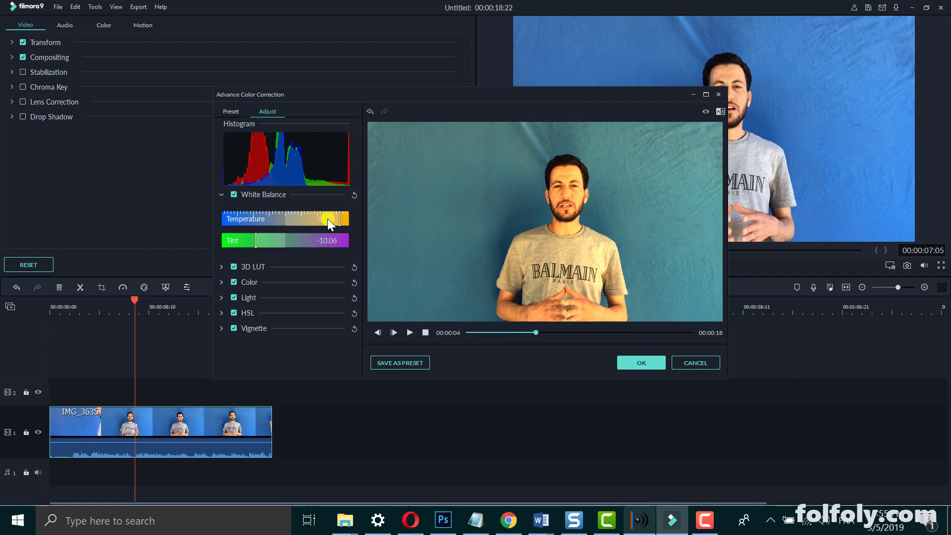
mouse_move(340, 218)
left_mouse_down()
mouse_move(259, 219)
mouse_move(350, 218)
mouse_move(328, 220)
mouse_move(340, 220)
left_mouse_up()
left_click_drag(269, 248, 237, 248)
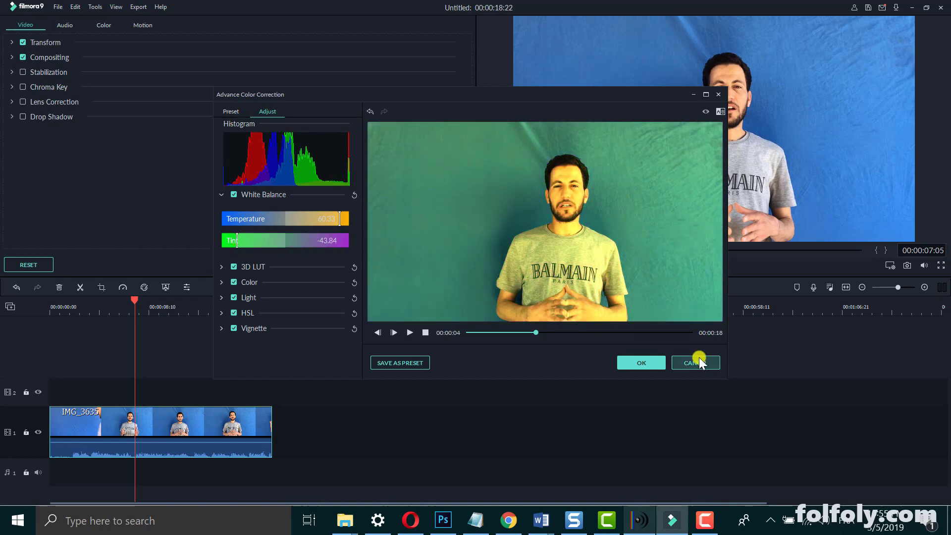
left_click(698, 363)
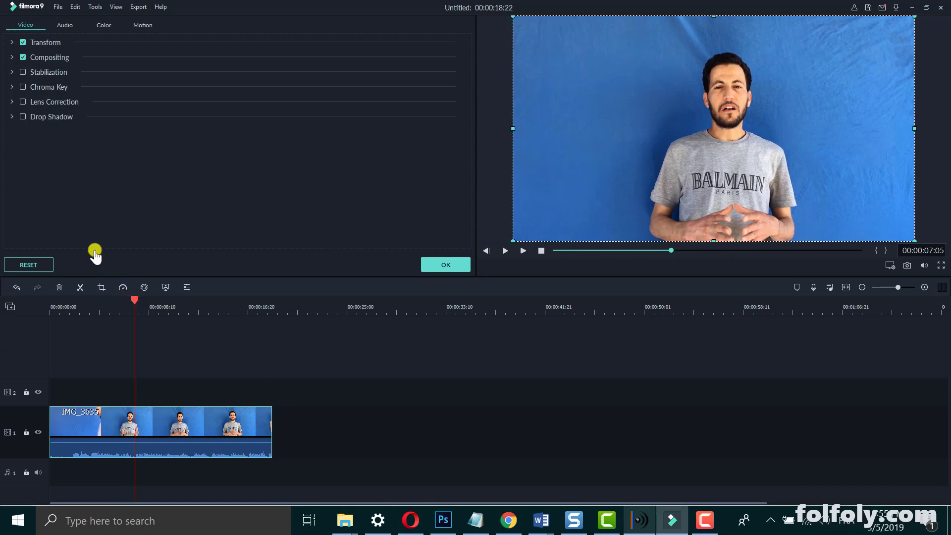
Step: Crop the IMG_3635 clip around the person to 1376 x 774 at the original ratio, and undo the crop
left_click(102, 288)
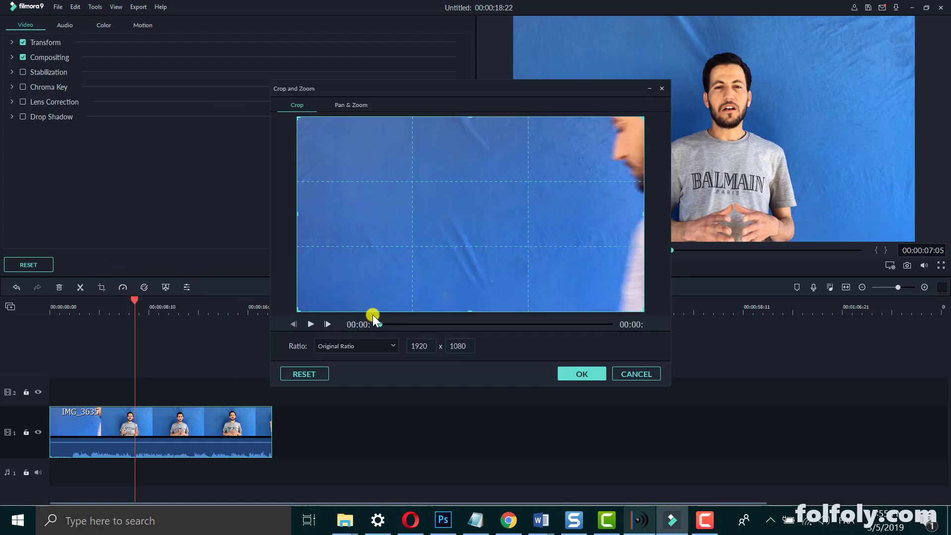
left_click_drag(379, 324, 438, 322)
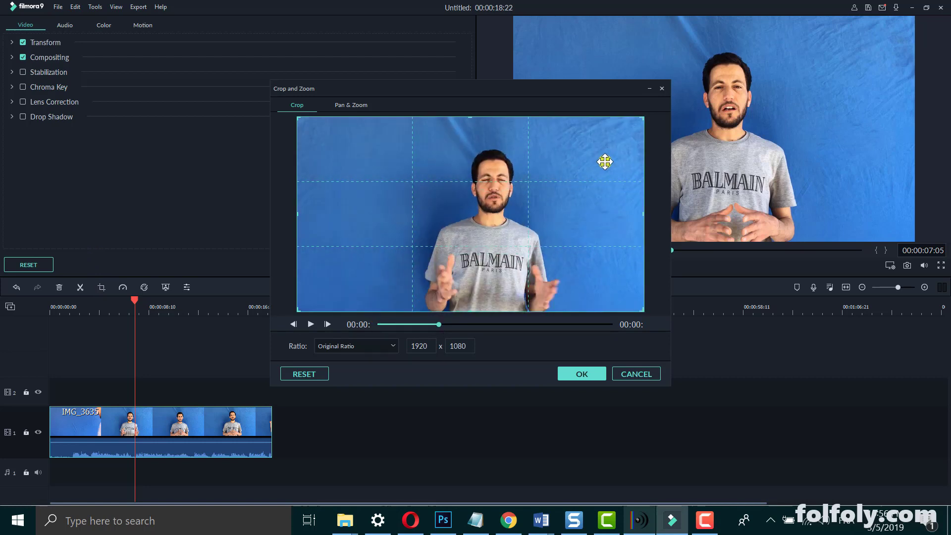
left_click_drag(644, 117, 553, 186)
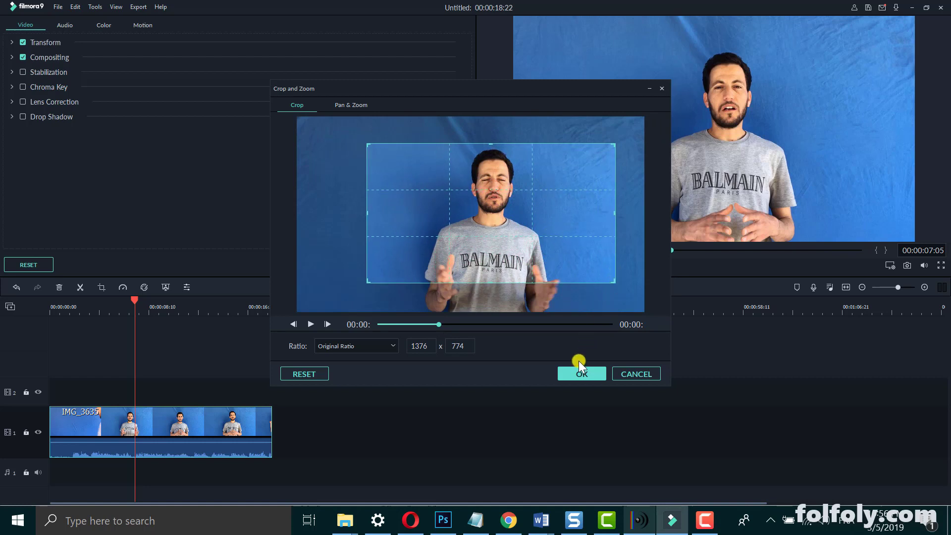
left_click(581, 374)
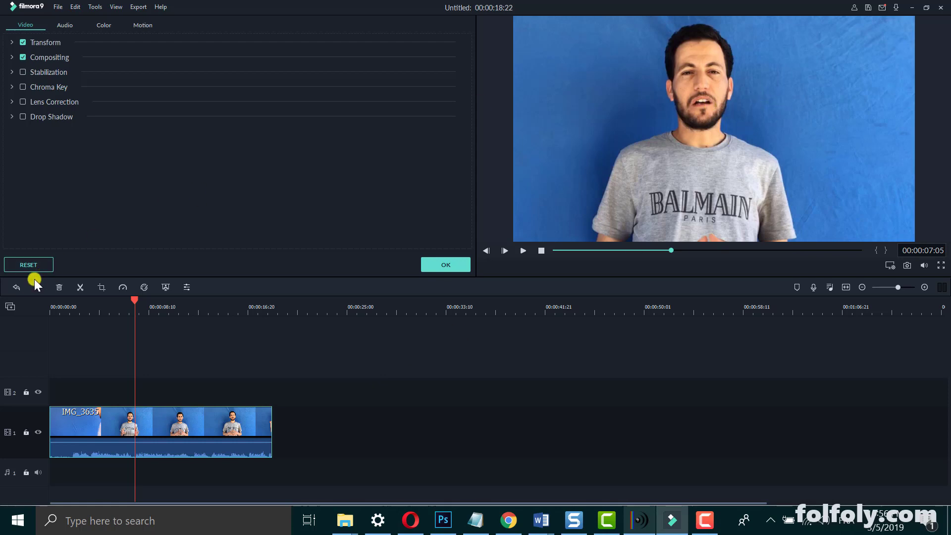
left_click(17, 287)
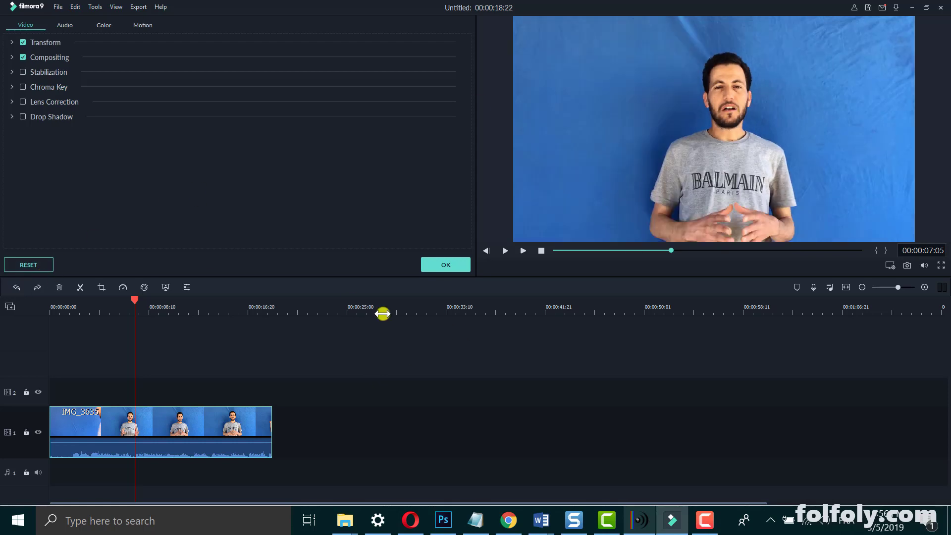